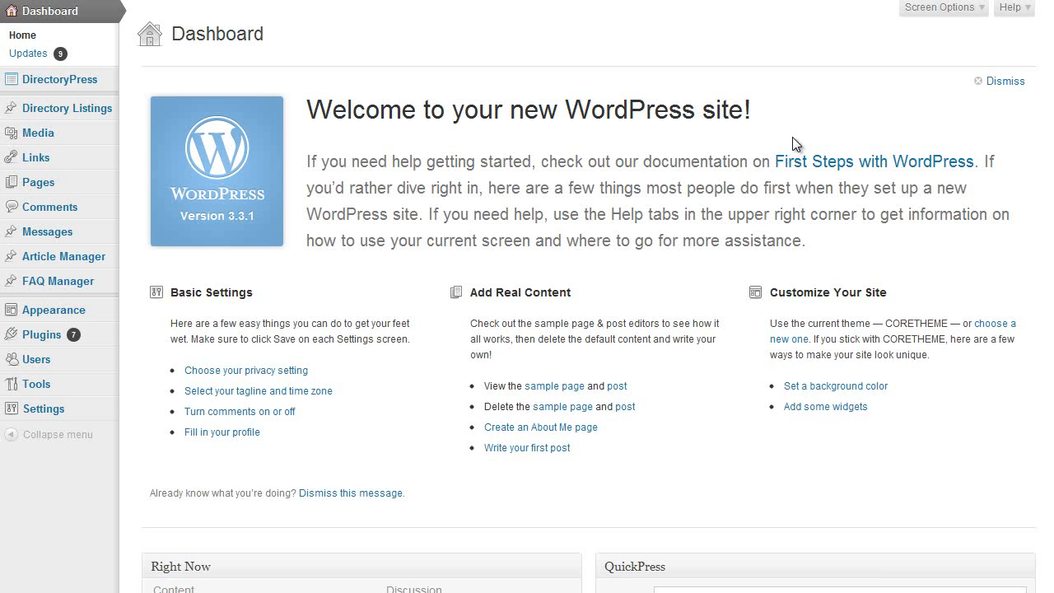
# - Open the DirectoryPress submission settings and show the listing packages setup
pyautogui.moveTo(66, 81)
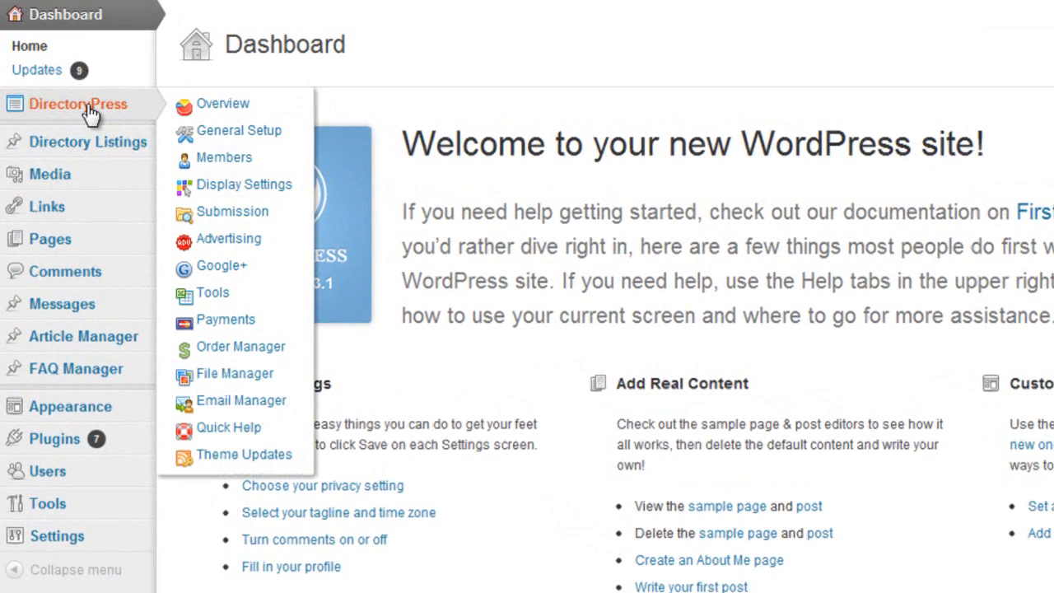
pyautogui.click(208, 213)
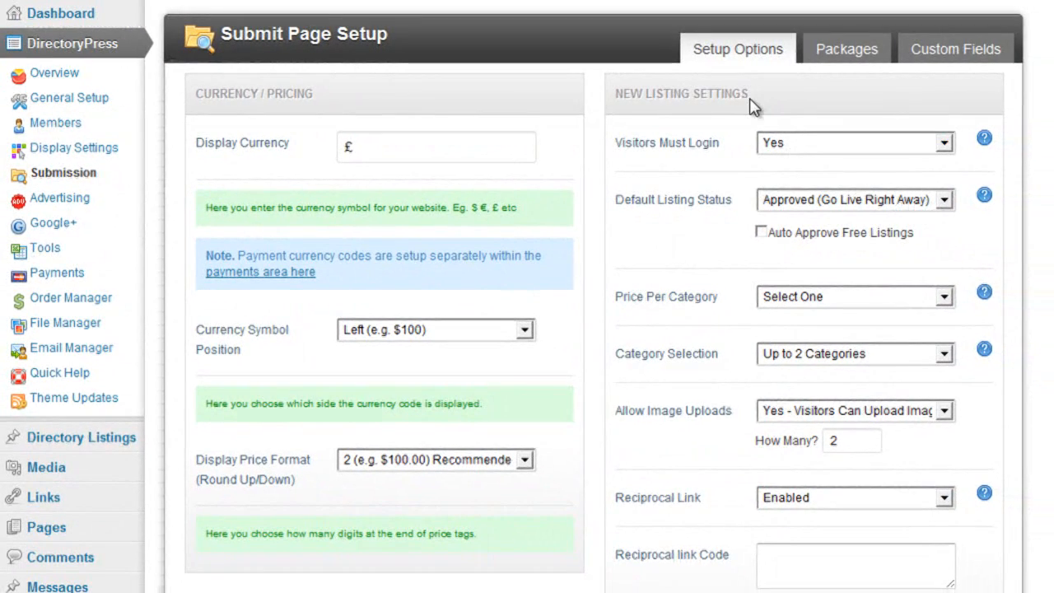
pyautogui.click(849, 56)
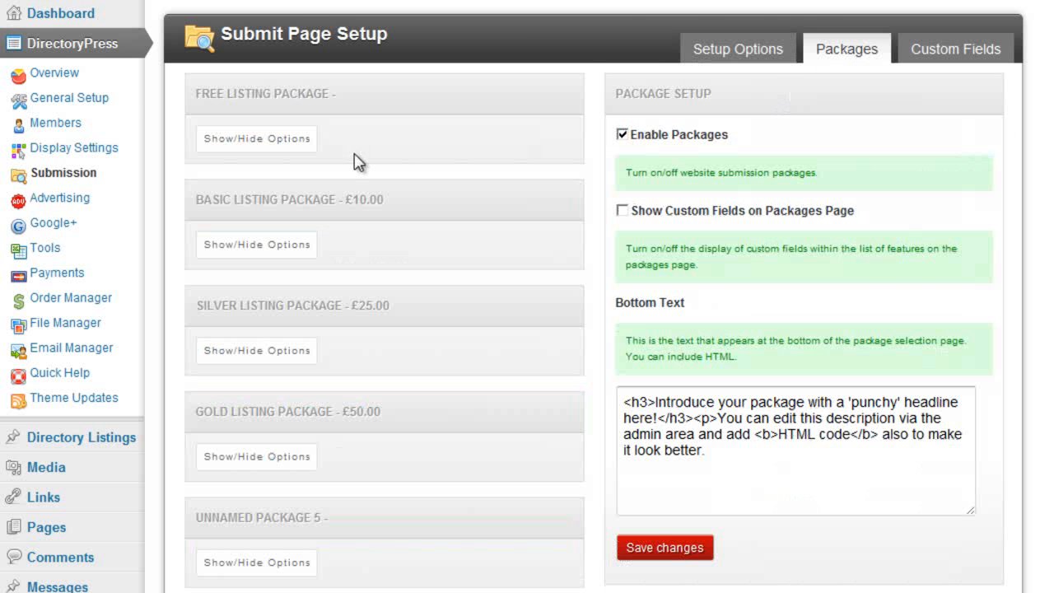
# - Examine the list of listing packages and the configurable options and features of the Free Listing package
pyautogui.scroll(-3, 432, 183)
pyautogui.scroll(3, 434, 185)
pyautogui.scroll(-5, 231, 259)
pyautogui.scroll(3, 247, 261)
pyautogui.scroll(2, 274, 131)
pyautogui.click(284, 142)
pyautogui.scroll(-3, 301, 185)
pyautogui.scroll(-3, 301, 186)
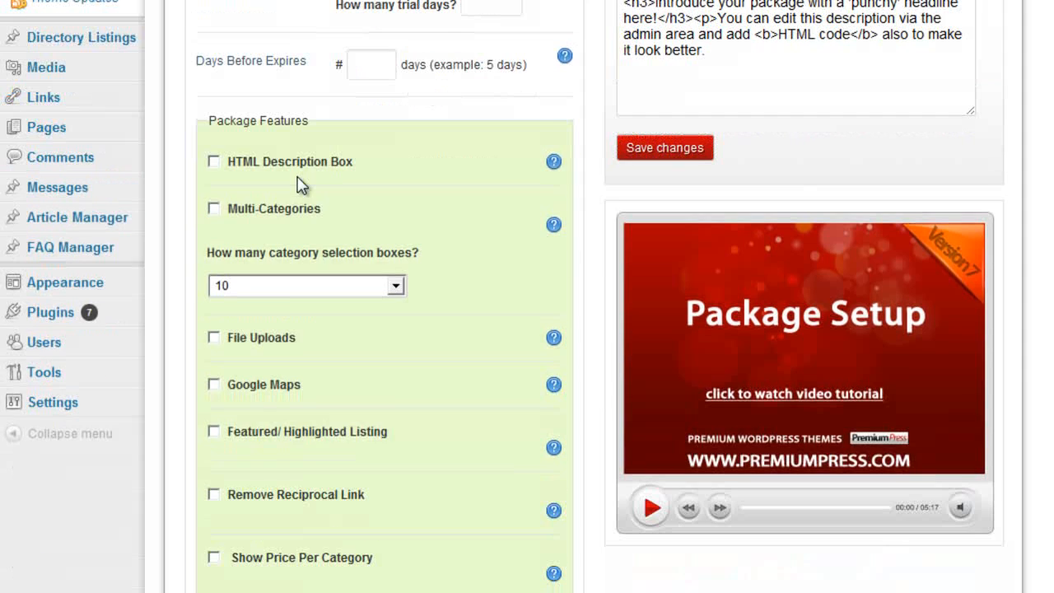
pyautogui.scroll(-2, 301, 184)
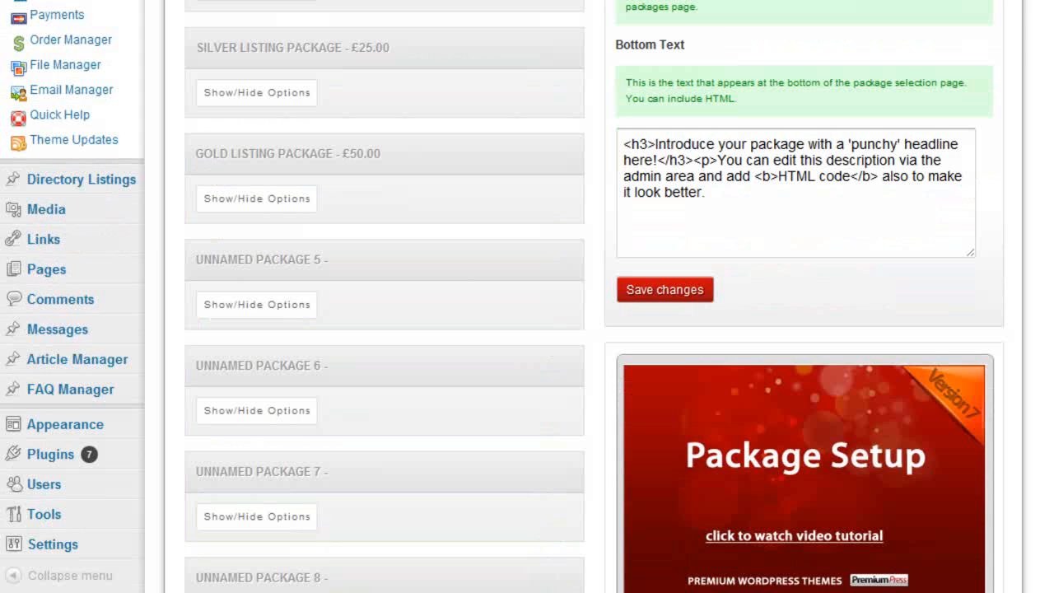
pyautogui.scroll(4, 414, 454)
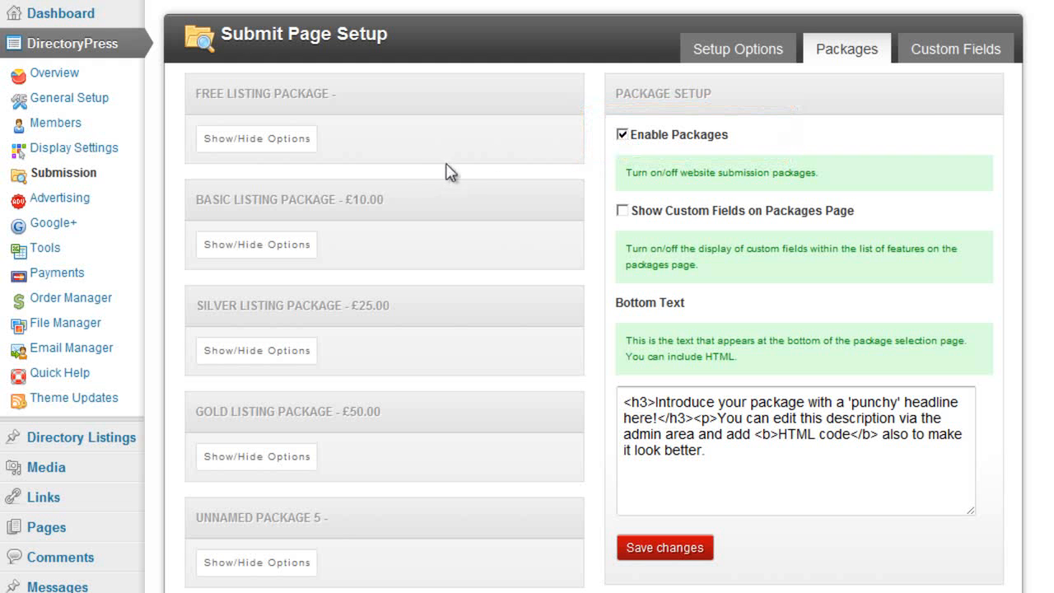
# - Disable the website submission packages, save the changes, and check the listing submission form on the public site
pyautogui.click(622, 135)
pyautogui.click(645, 548)
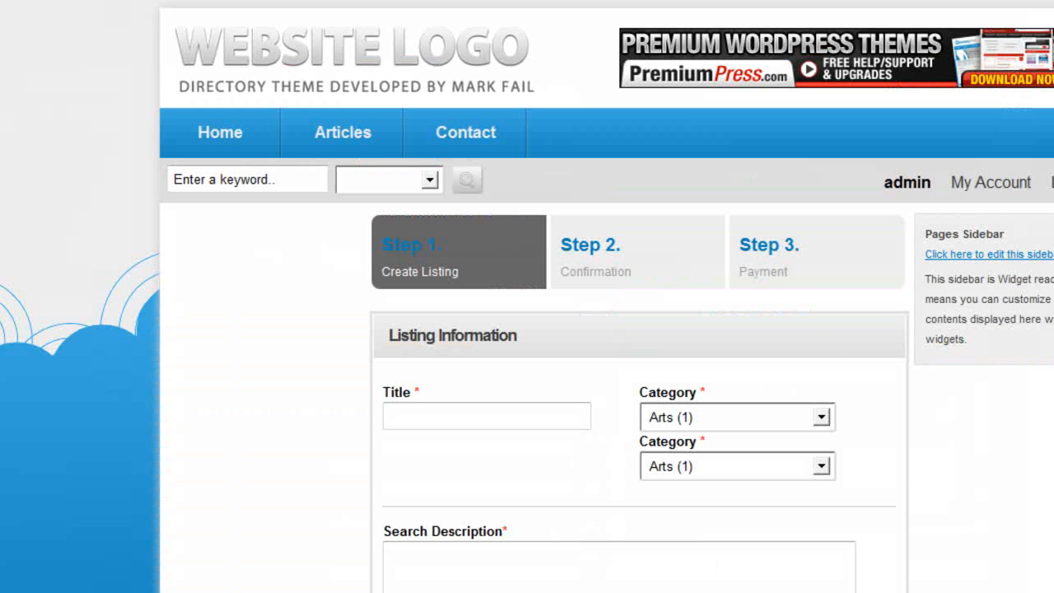
pyautogui.scroll(-3, 299, 206)
pyautogui.scroll(-7, 376, 211)
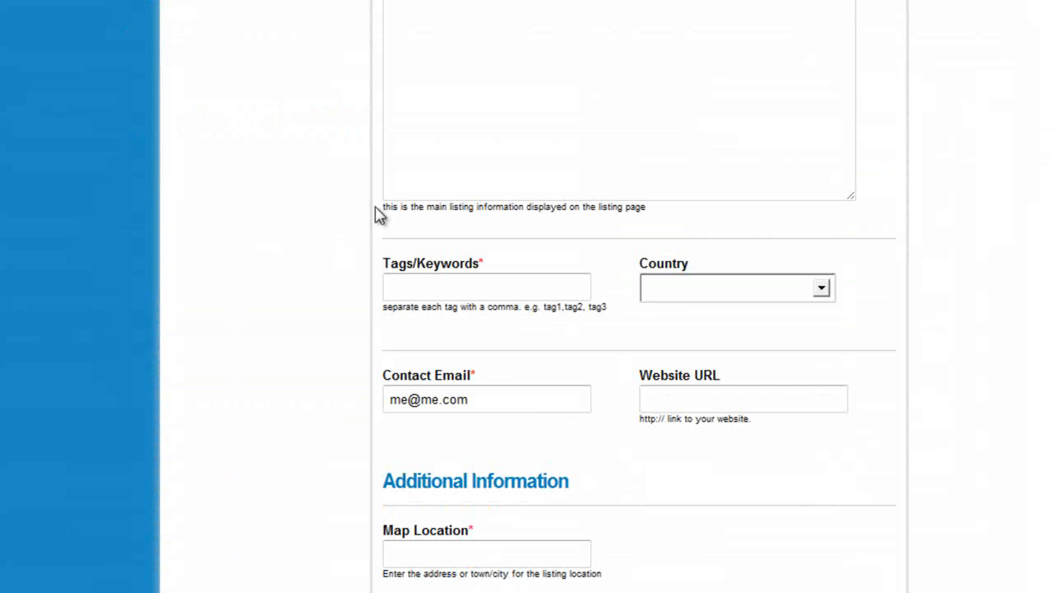
pyautogui.scroll(10, 379, 228)
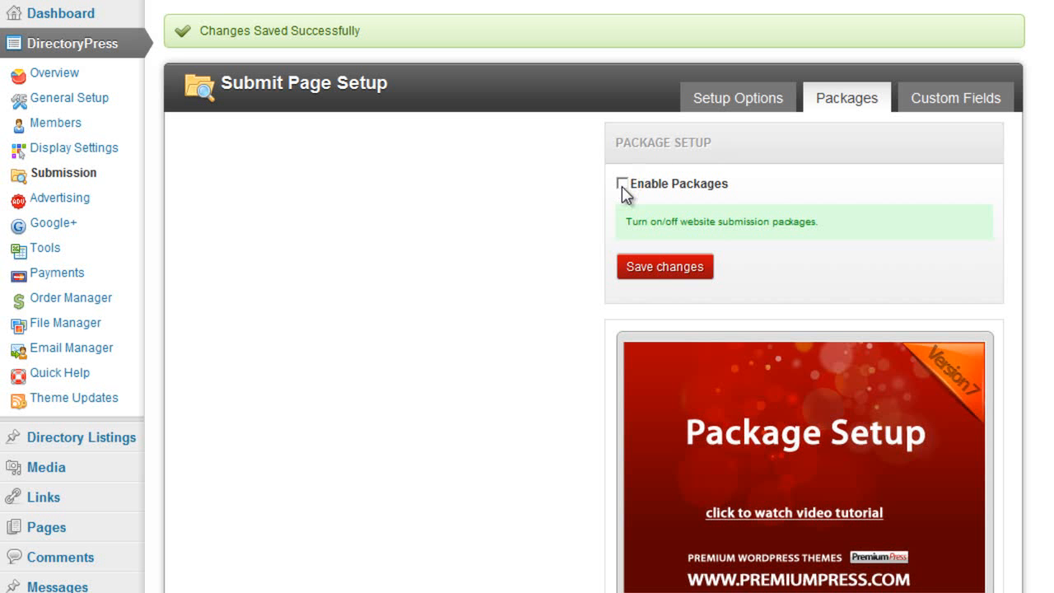
# - Re-enable the website submission packages, save the changes, and review the Listing Packages / Prices page on the public site
pyautogui.click(688, 266)
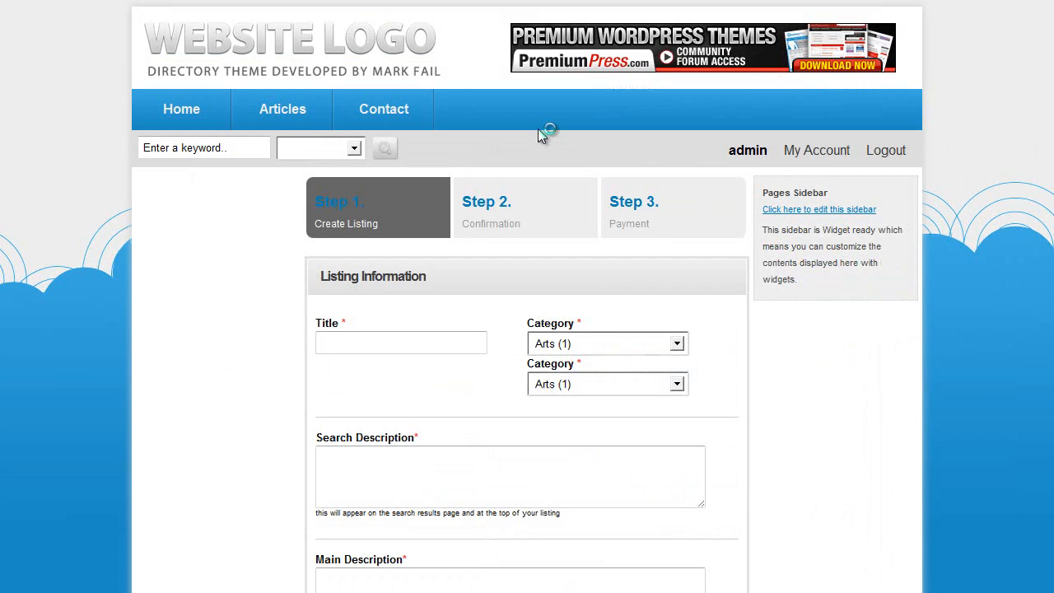
pyautogui.scroll(-1, 449, 216)
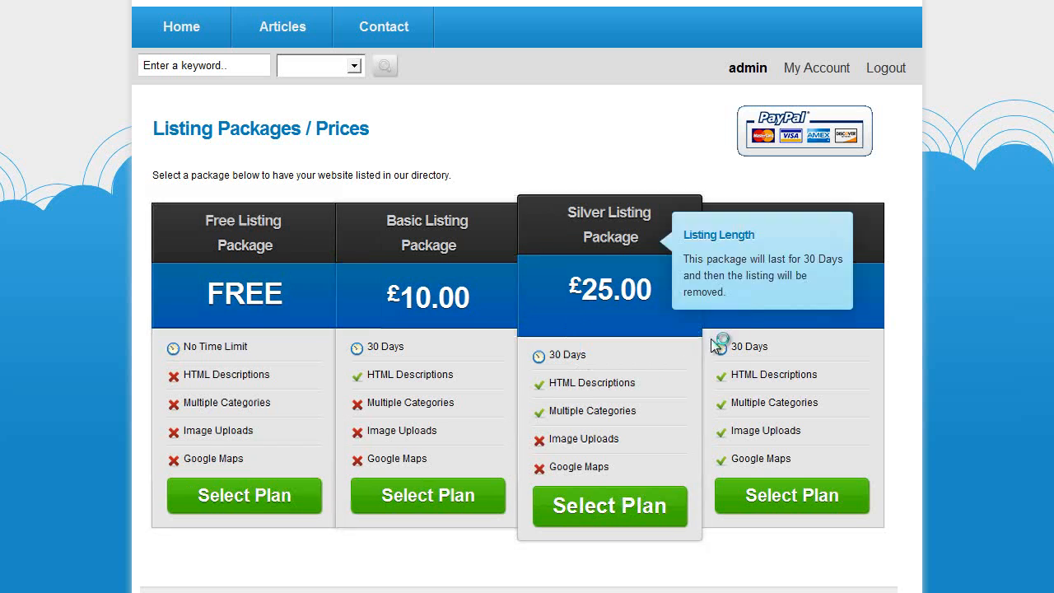
pyautogui.scroll(-1, 714, 346)
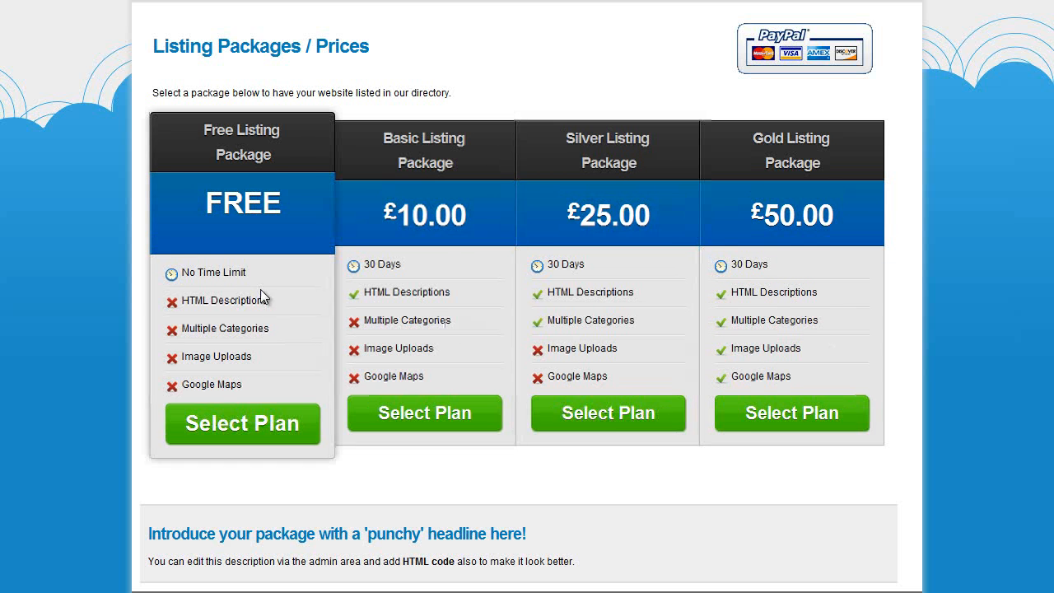
pyautogui.scroll(-1, 210, 350)
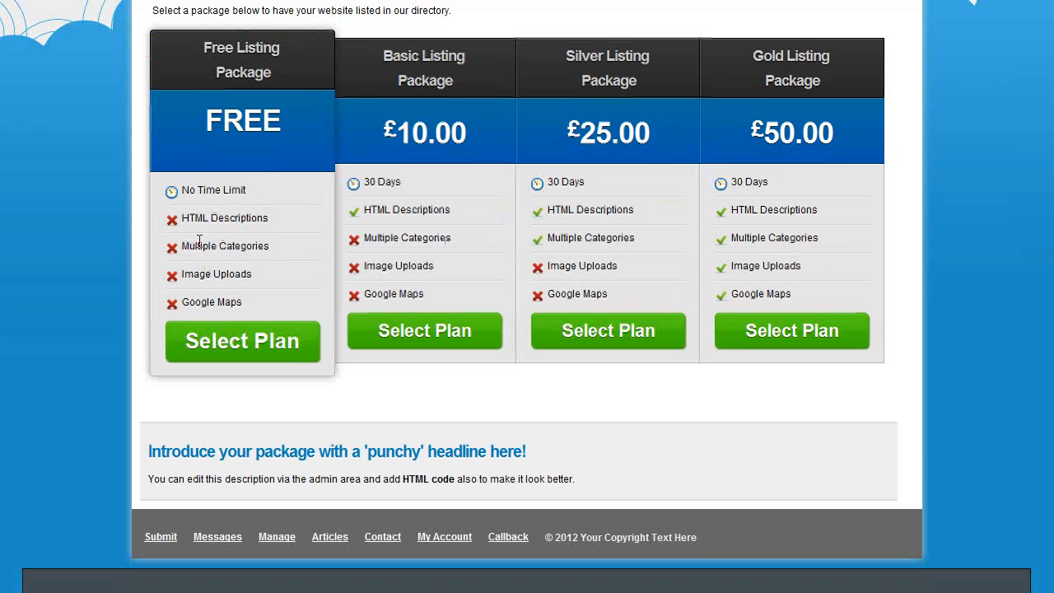
pyautogui.scroll(1, 185, 239)
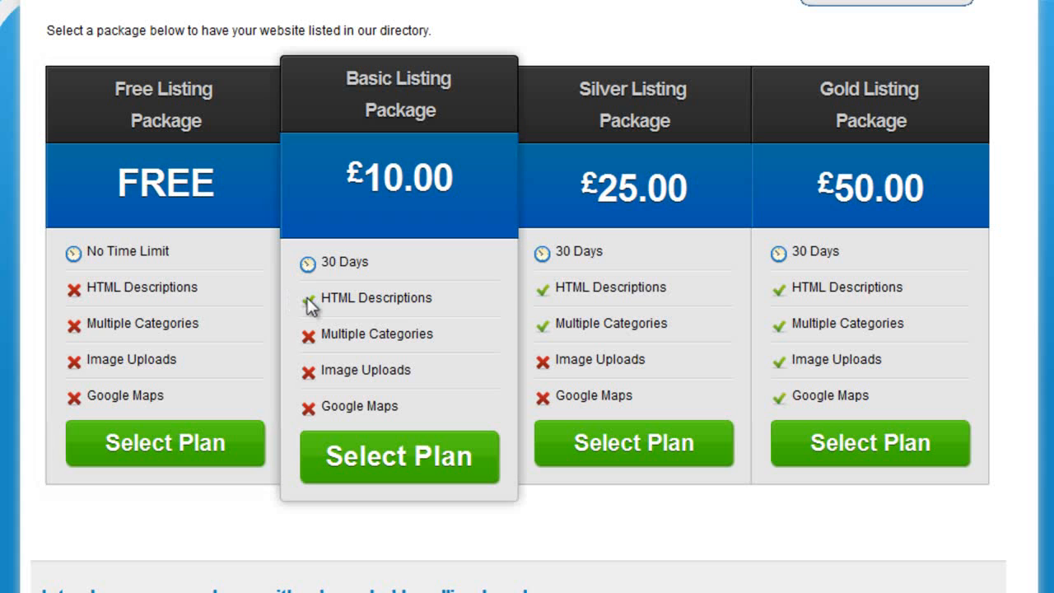
pyautogui.moveTo(343, 289)
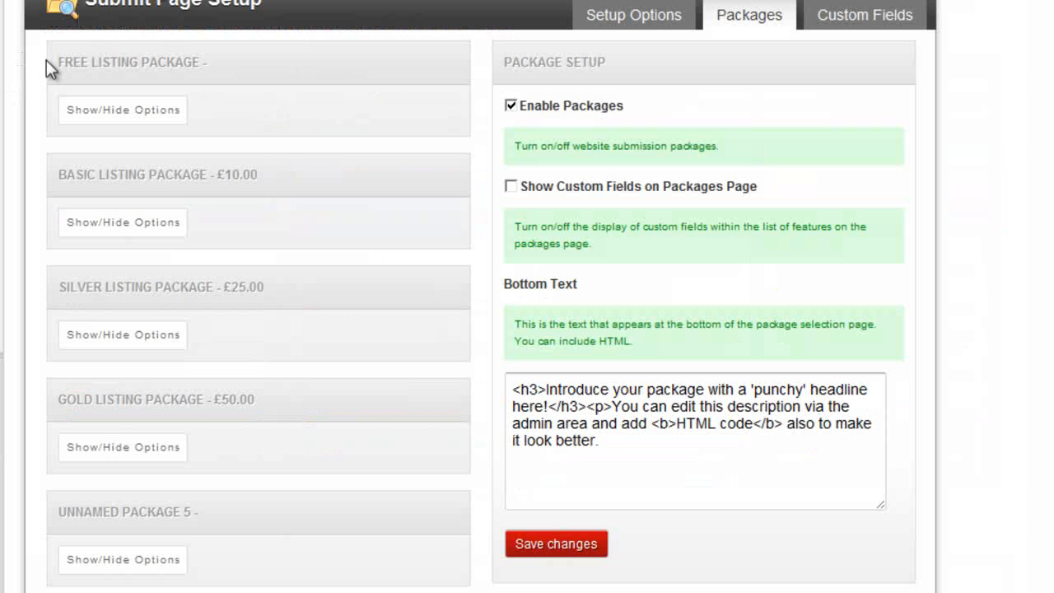
# - Expand the Free Listing package's options and examine its enable setting, display name and package icon
pyautogui.moveTo(58, 58); pyautogui.dragTo(224, 61)
pyautogui.click(142, 116)
pyautogui.scroll(-1, 227, 128)
pyautogui.scroll(1, 225, 127)
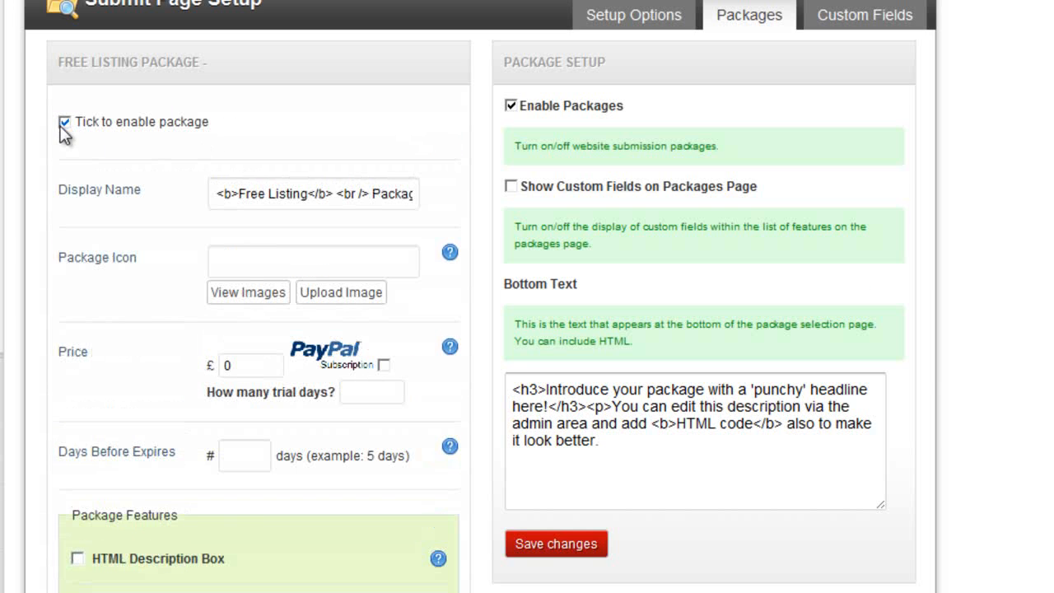
pyautogui.scroll(-1, 204, 130)
pyautogui.moveTo(221, 91); pyautogui.dragTo(430, 94)
pyautogui.click(430, 97)
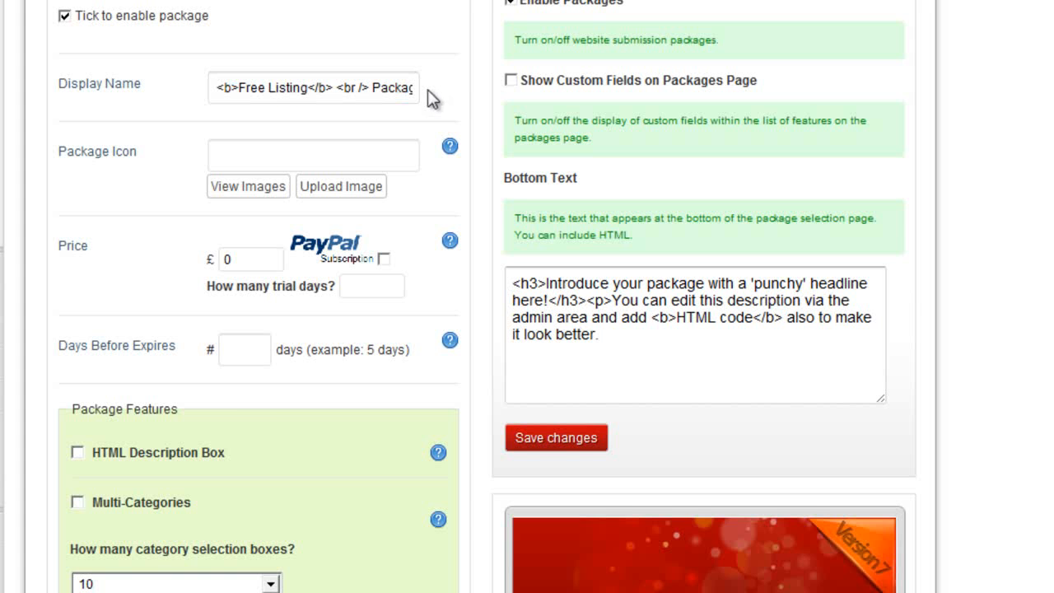
pyautogui.scroll(-1, 296, 96)
pyautogui.click(221, 49)
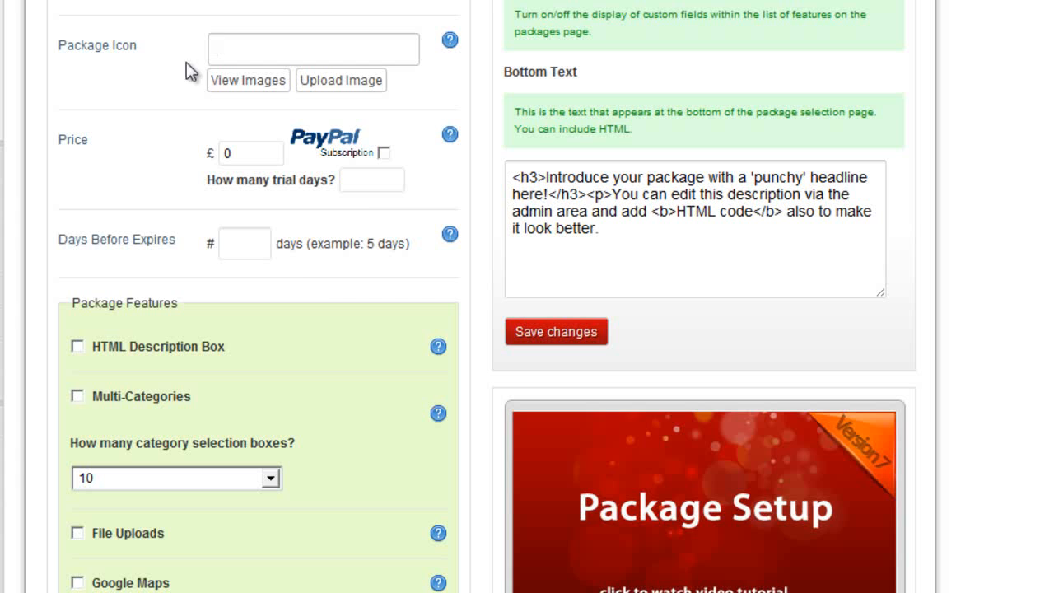
pyautogui.scroll(1, 181, 67)
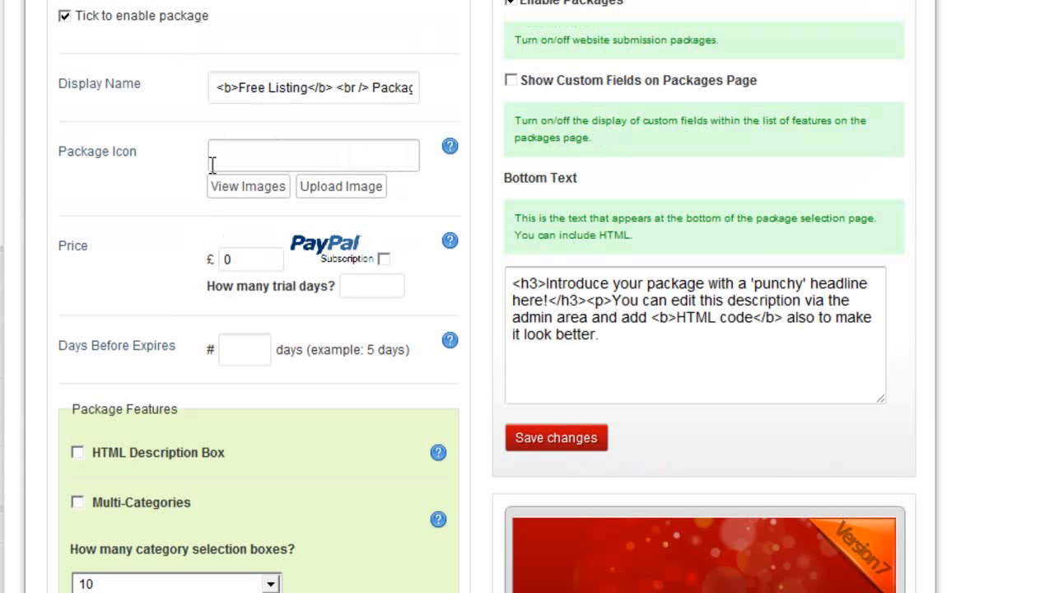
pyautogui.scroll(-1, 205, 155)
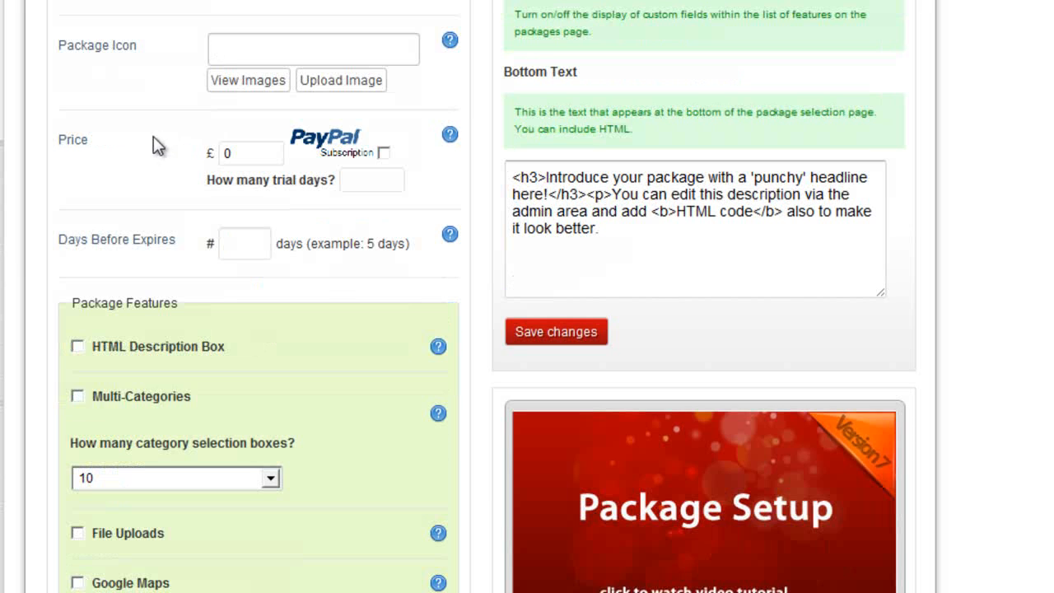
# - Examine the Free Listing package's price, expiry days and trial days settings
pyautogui.moveTo(232, 152); pyautogui.dragTo(221, 155)
pyautogui.click(235, 155)
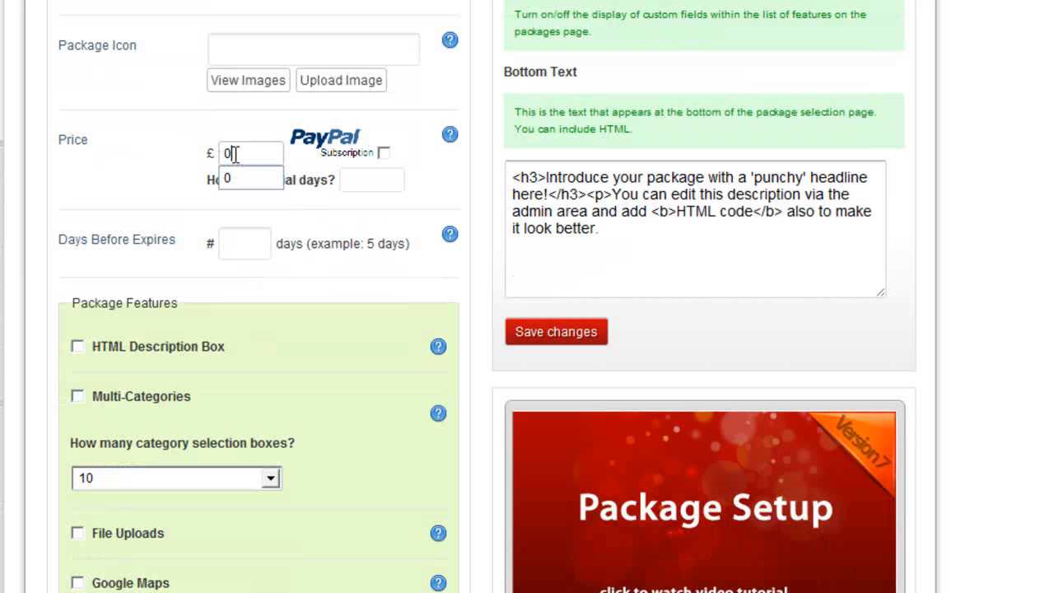
pyautogui.click(207, 155)
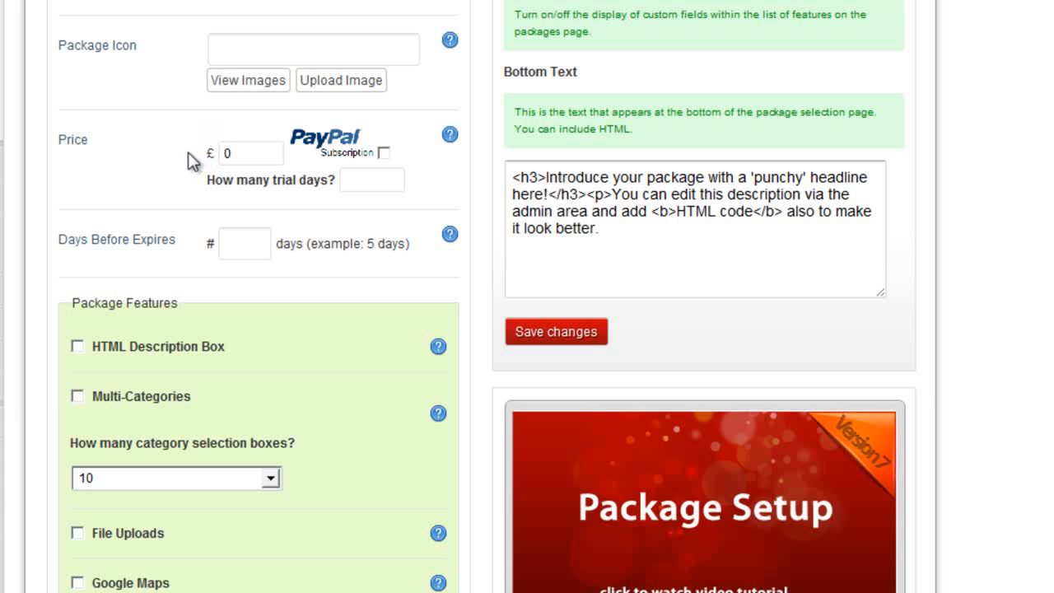
pyautogui.scroll(2, 188, 173)
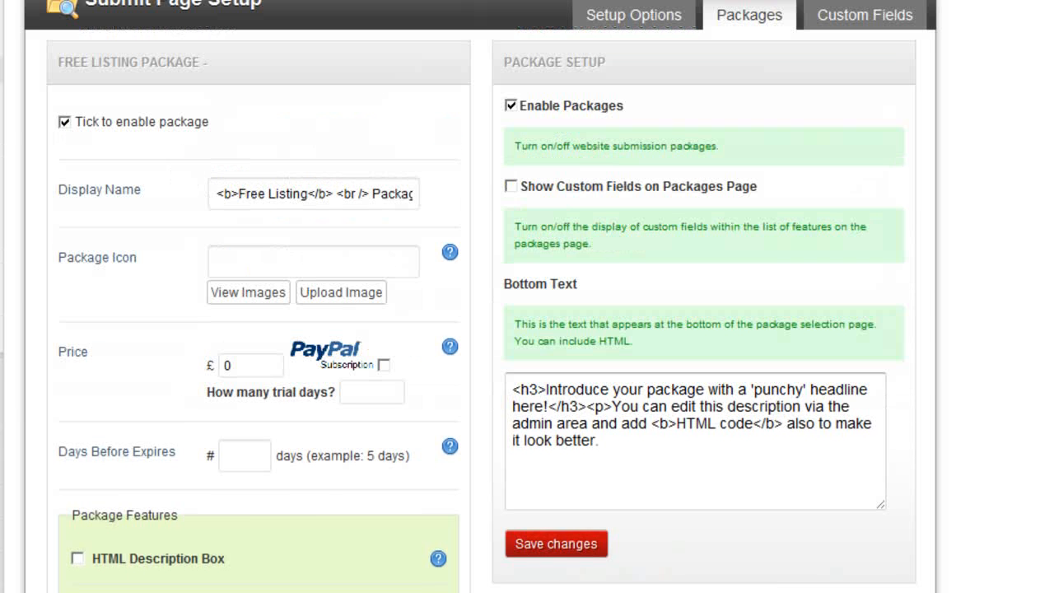
pyautogui.scroll(-2, 237, 228)
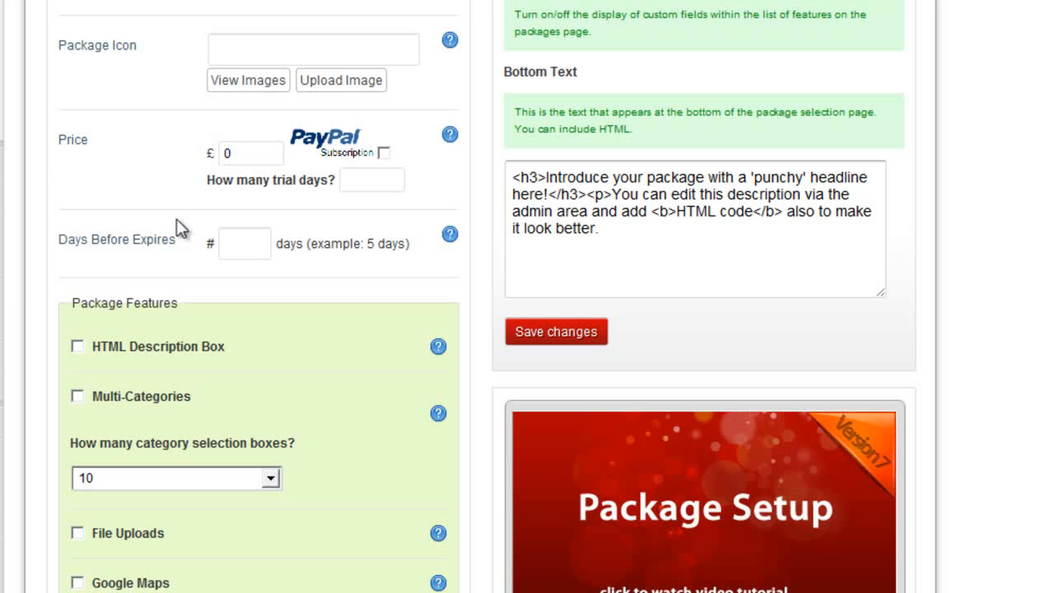
pyautogui.click(250, 241)
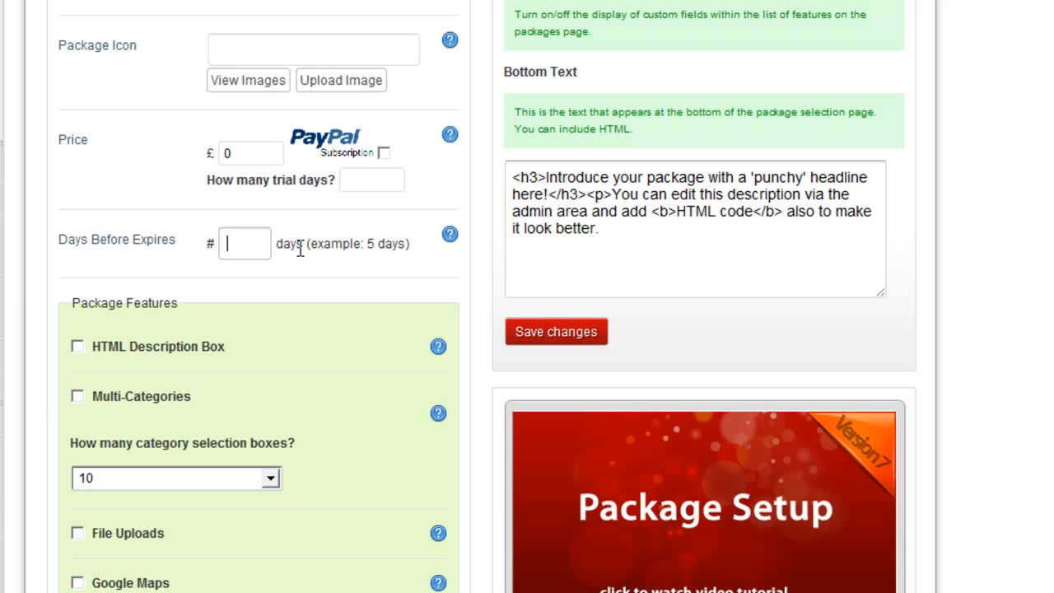
pyautogui.click(269, 154)
pyautogui.click(230, 241)
pyautogui.click(247, 154)
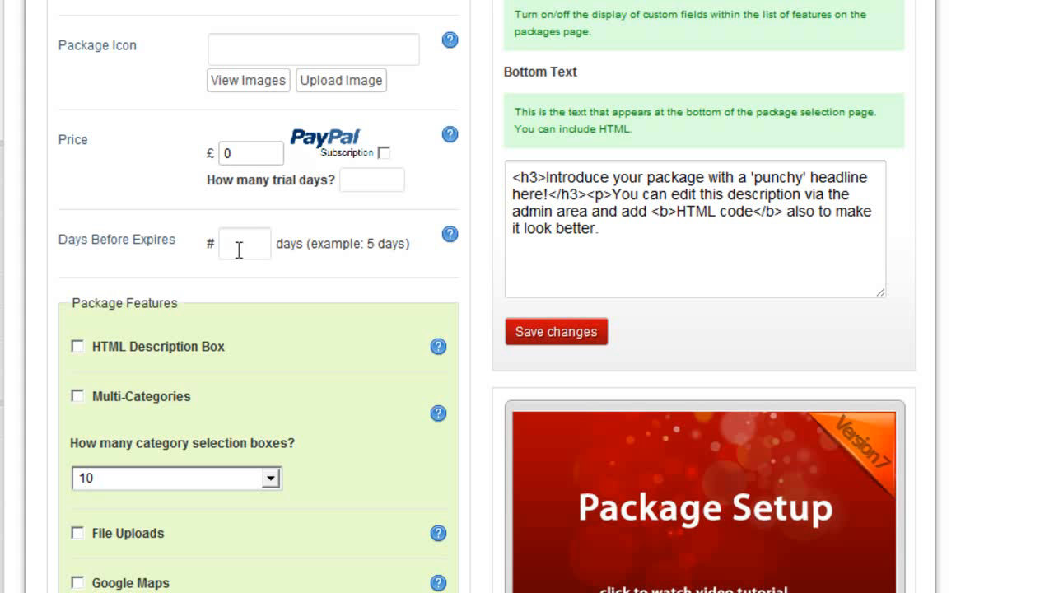
pyautogui.scroll(1, 224, 262)
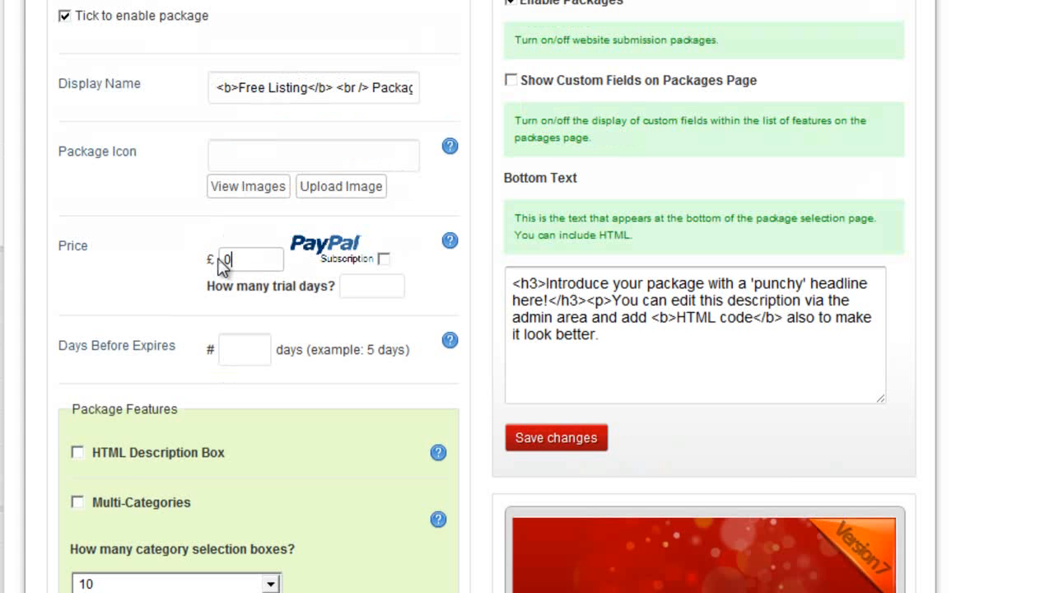
pyautogui.click(350, 288)
# - Enable the HTML Description Box feature for the Free Listing package, save the changes, and reopen the package's options
pyautogui.scroll(-5, 353, 239)
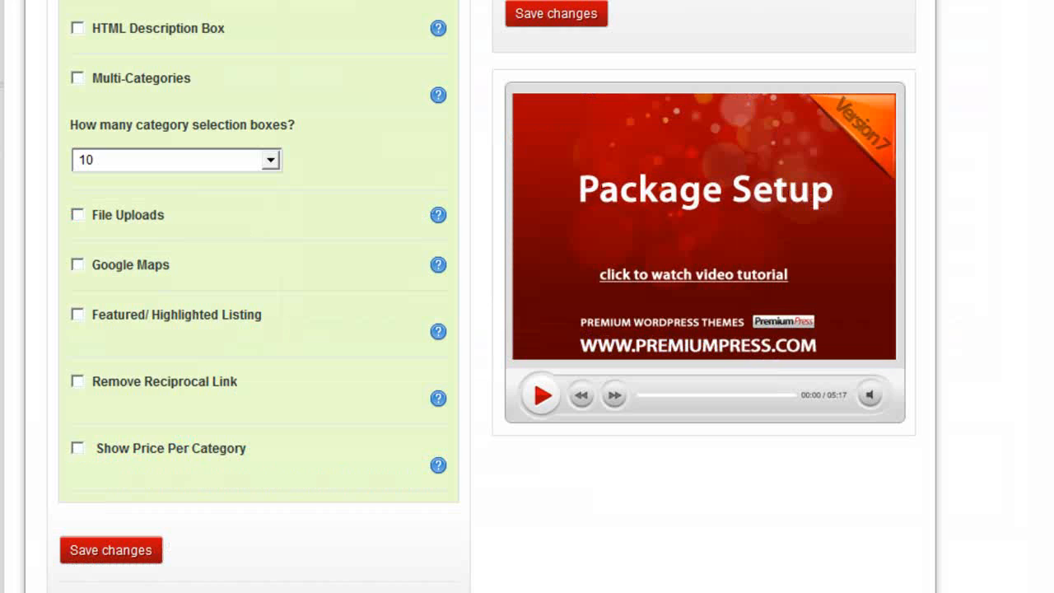
pyautogui.click(76, 29)
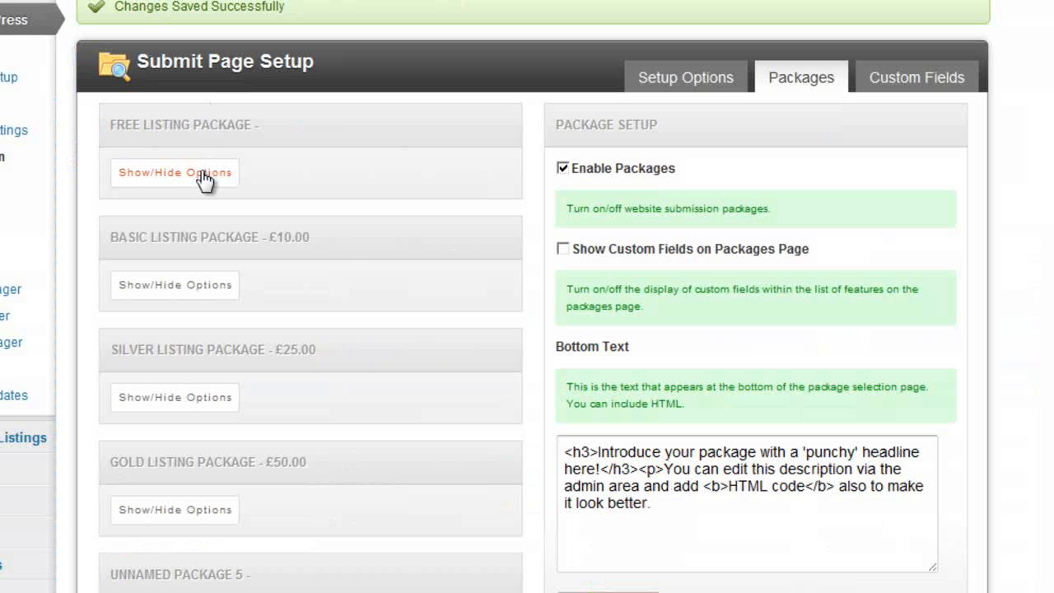
pyautogui.click(200, 175)
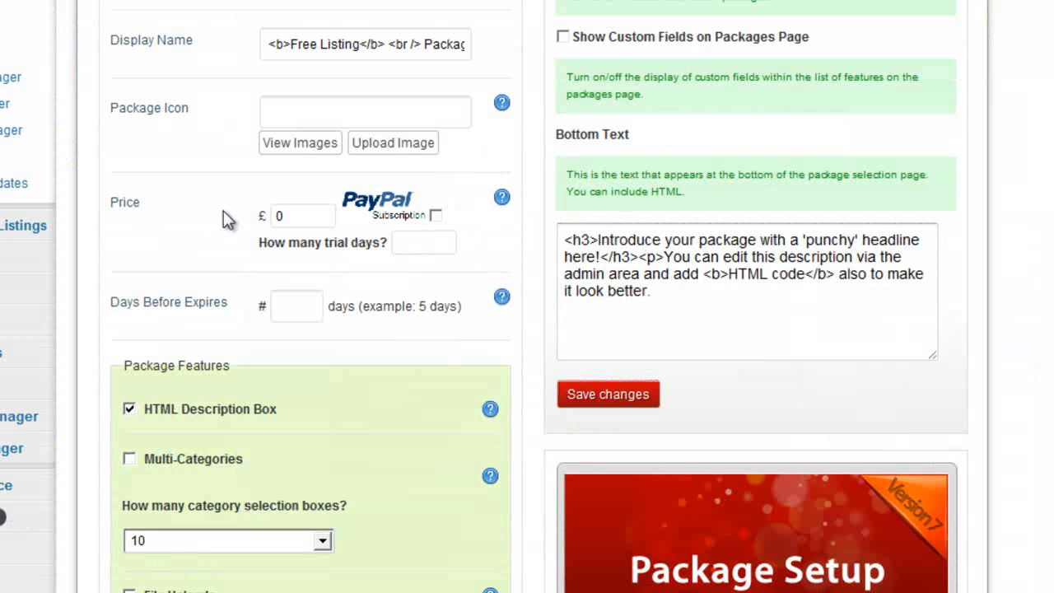
# - Review the Free Listing package's Days Before Expires field together with its PayPal subscription and display settings
pyautogui.click(304, 321)
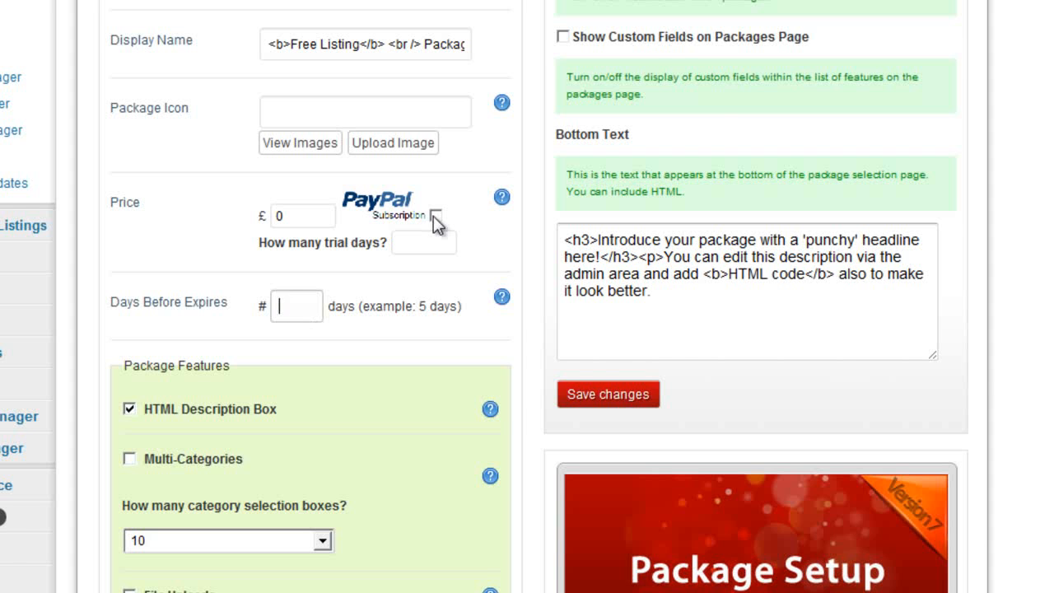
pyautogui.scroll(2, 238, 210)
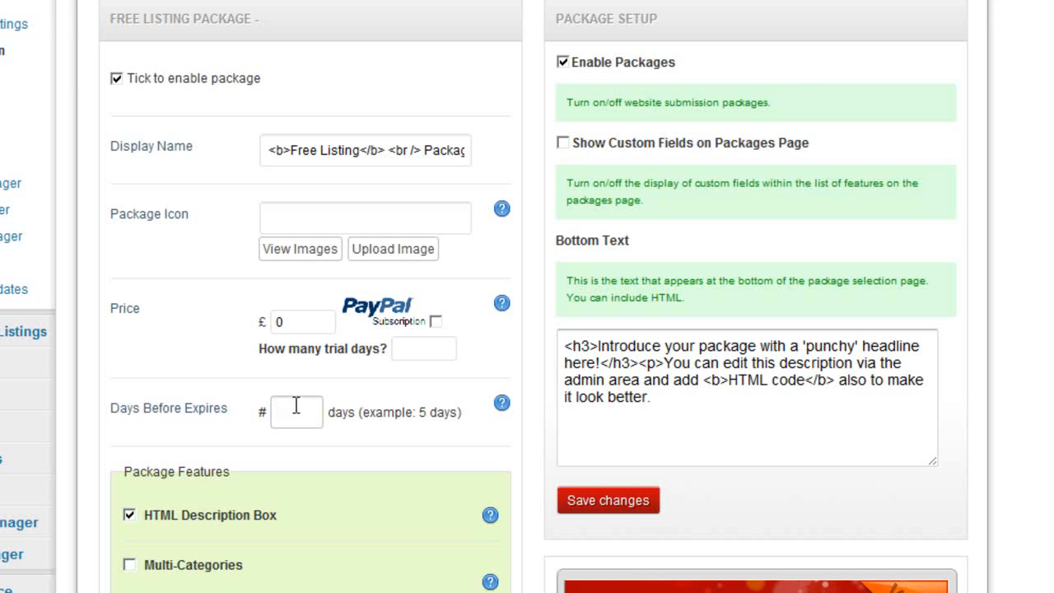
pyautogui.scroll(2, 292, 402)
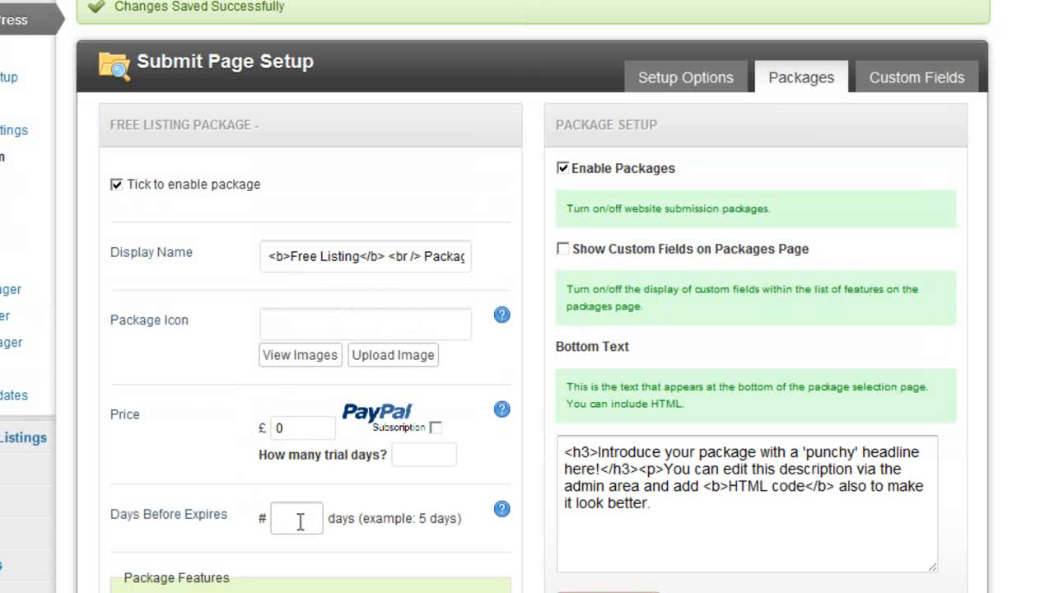
pyautogui.scroll(-2, 294, 519)
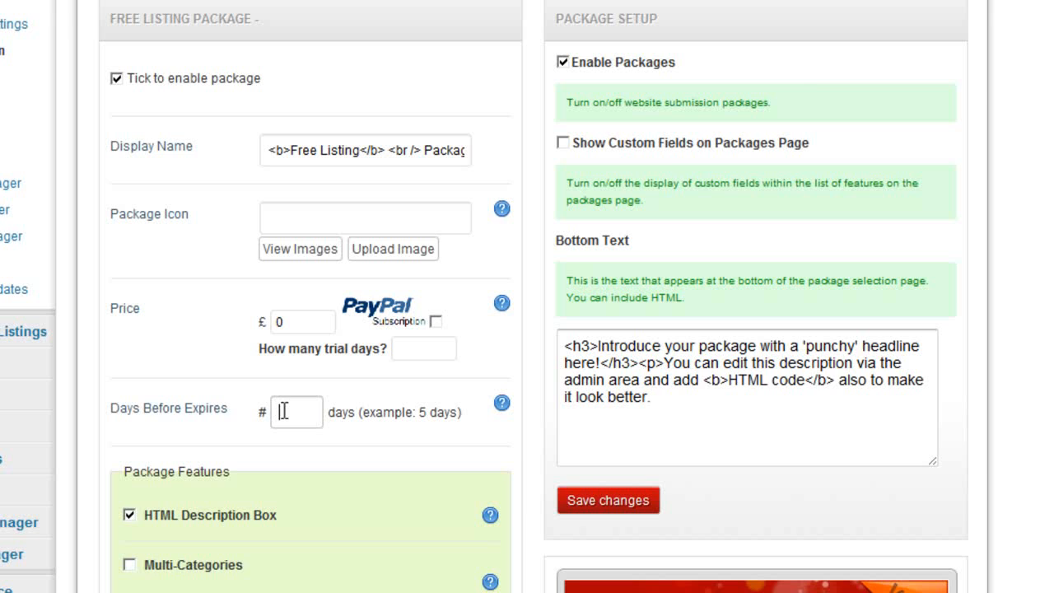
pyautogui.scroll(2, 283, 411)
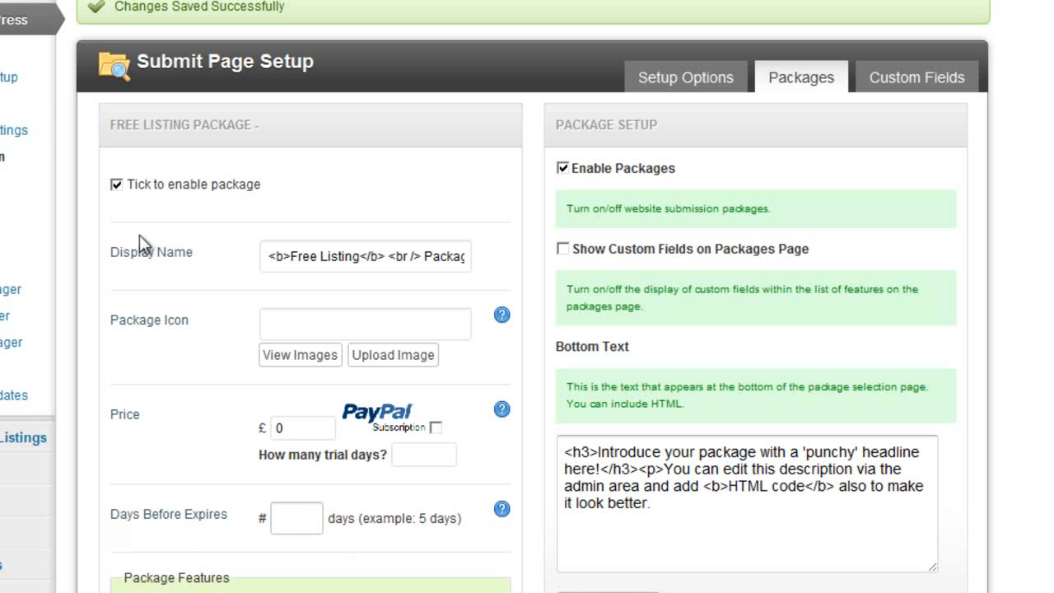
# - Enable Listing Expiry in the default settings of General Setup and save the changes
pyautogui.click(71, 100)
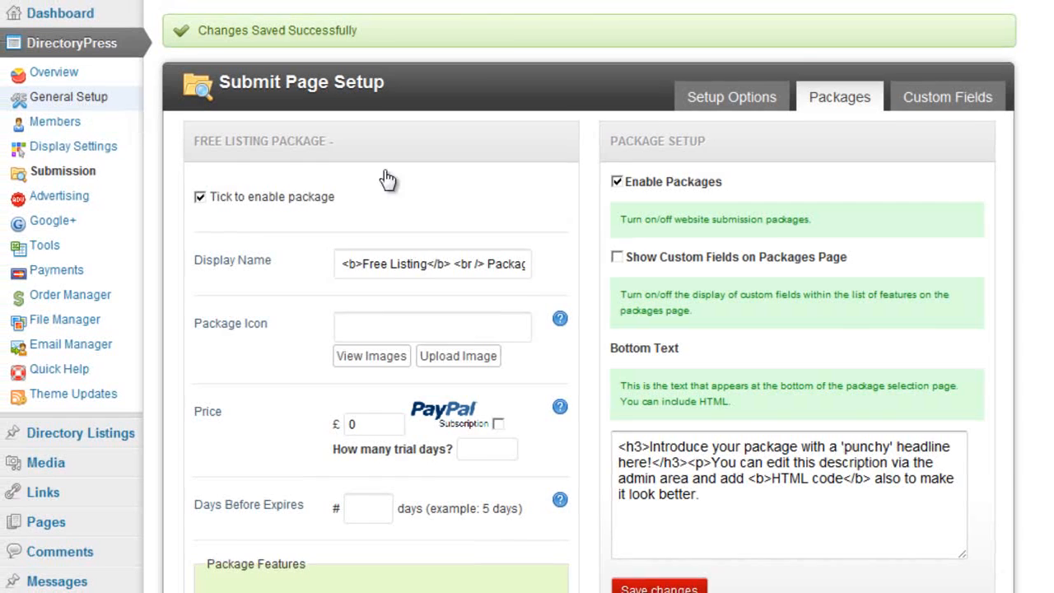
pyautogui.click(973, 105)
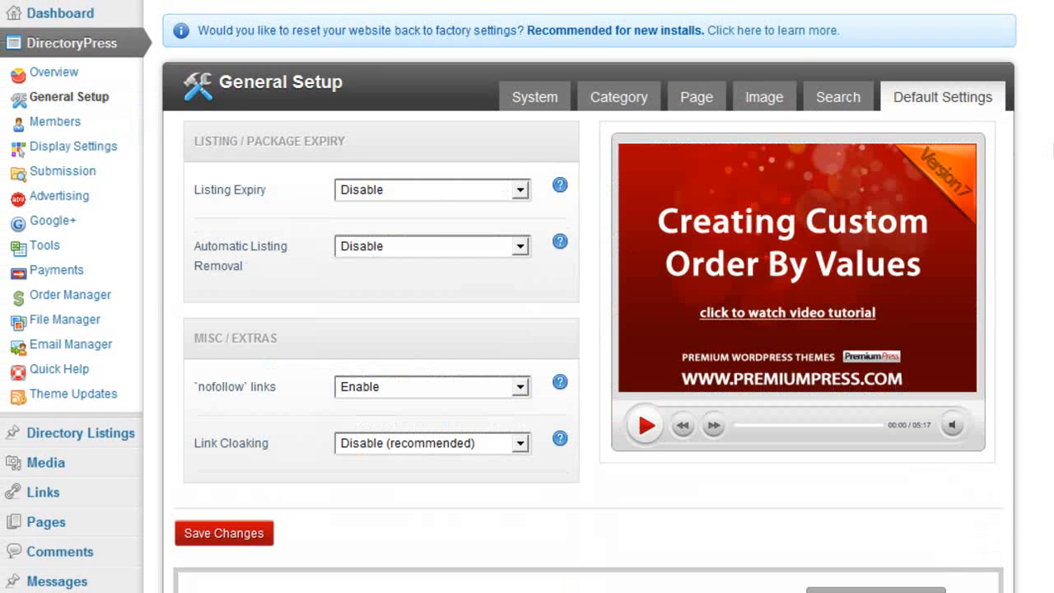
pyautogui.click(405, 191)
pyautogui.click(390, 207)
pyautogui.click(271, 532)
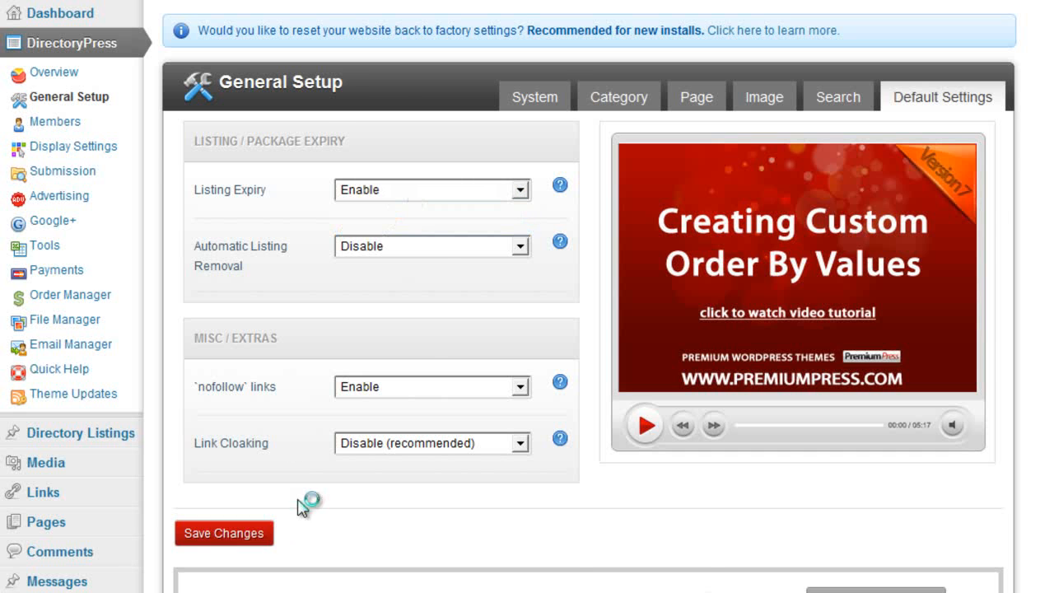
# - Examine the available actions for expired listings in the default settings, including drafting, deleting, downgrading the package and moving category
pyautogui.click(947, 150)
pyautogui.scroll(-2, 377, 242)
pyautogui.click(354, 224)
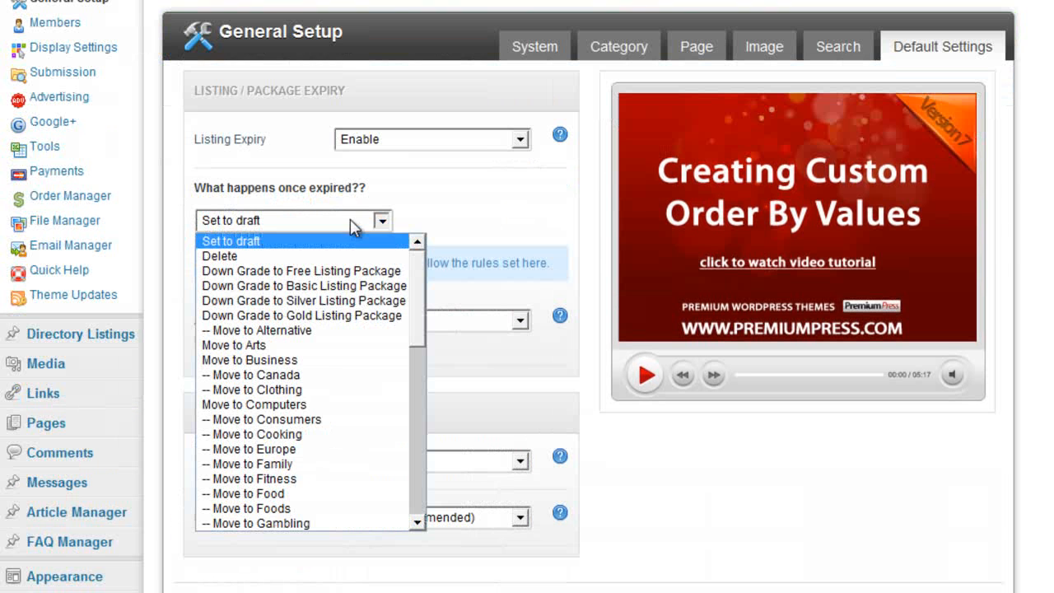
pyautogui.click(455, 221)
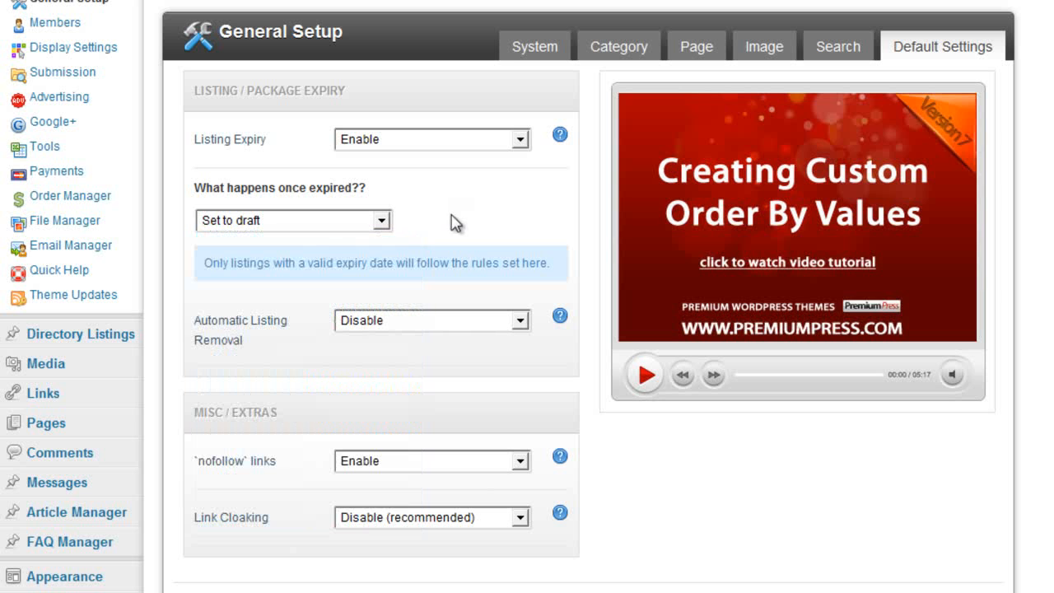
pyautogui.scroll(2, 284, 283)
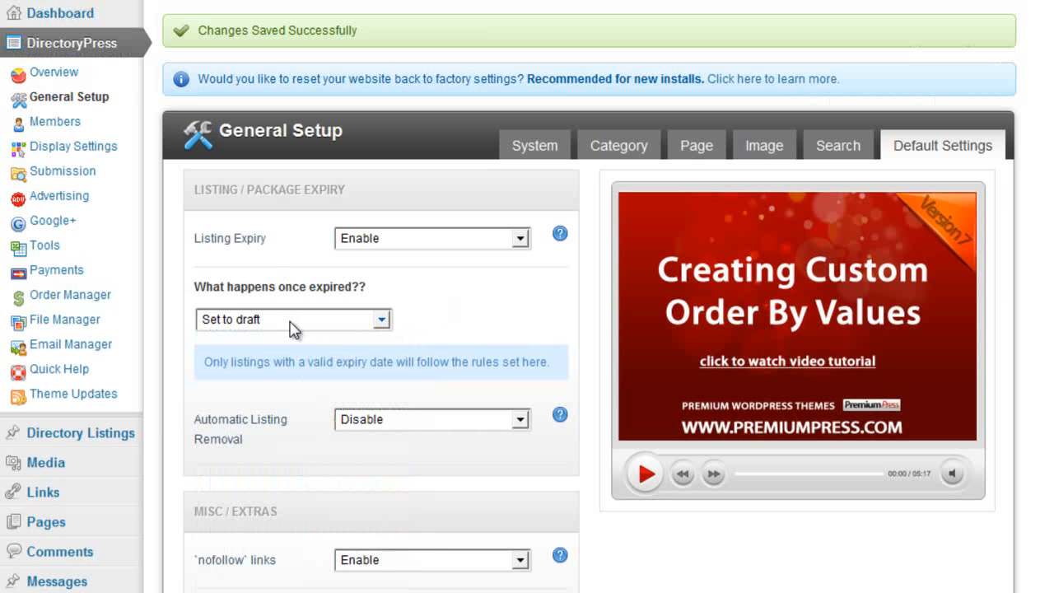
pyautogui.click(272, 322)
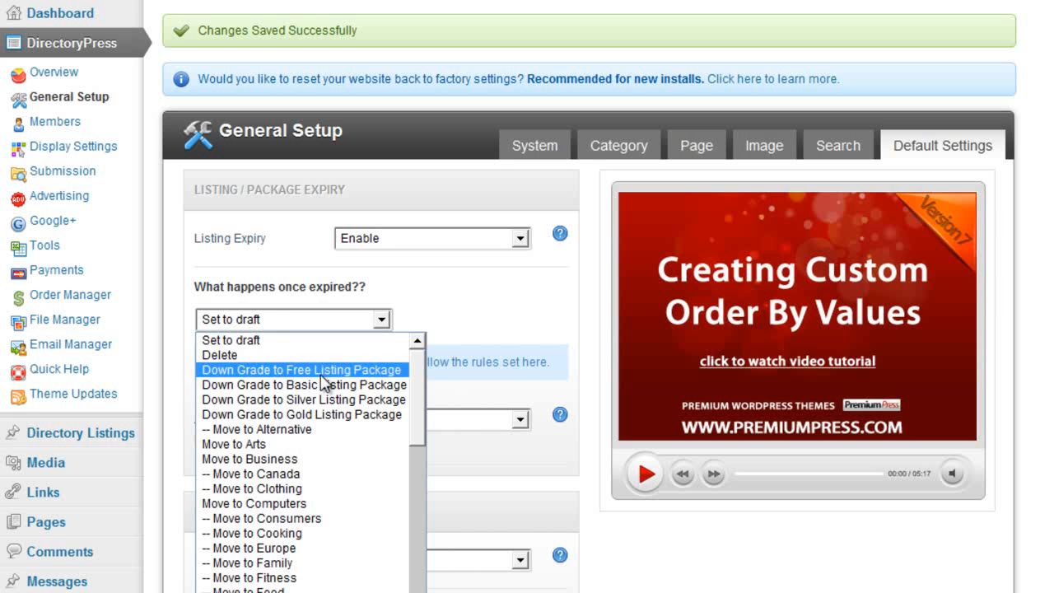
pyautogui.click(492, 315)
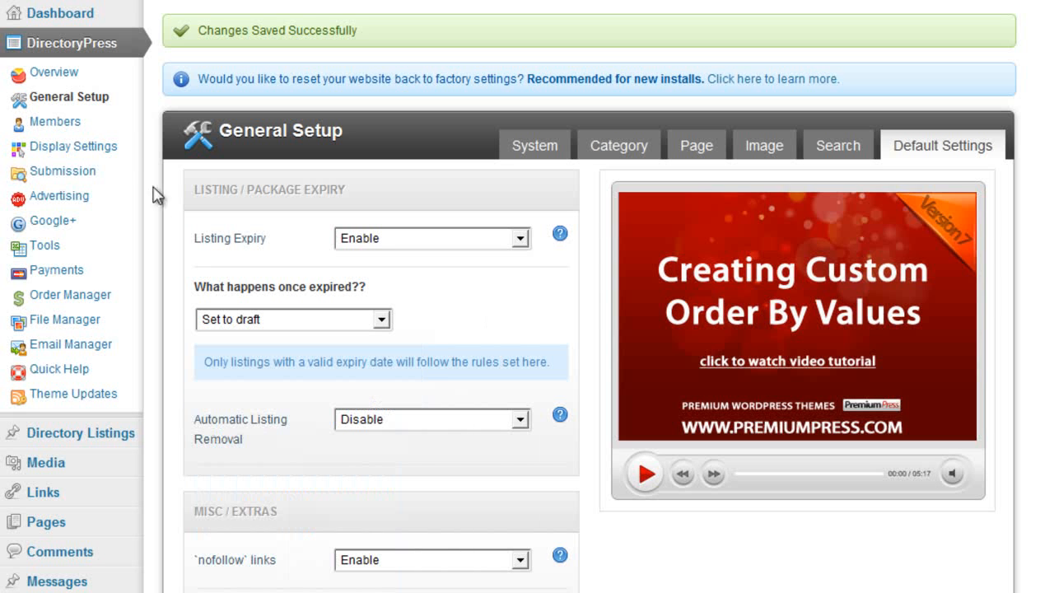
# - Return to the submission package settings, save them with packages enabled, and reopen the package list
pyautogui.click(93, 175)
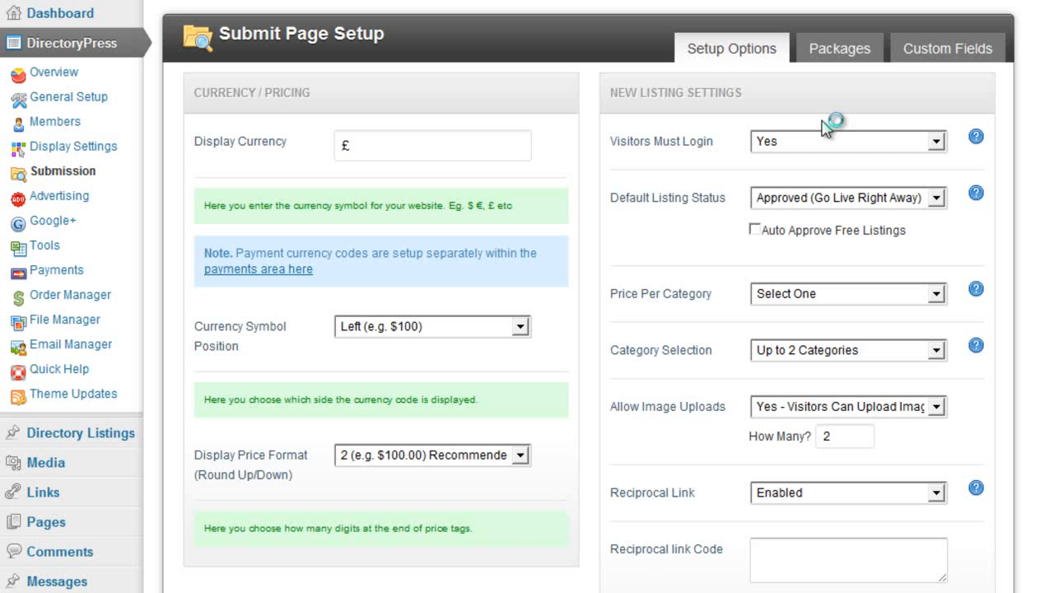
pyautogui.click(839, 59)
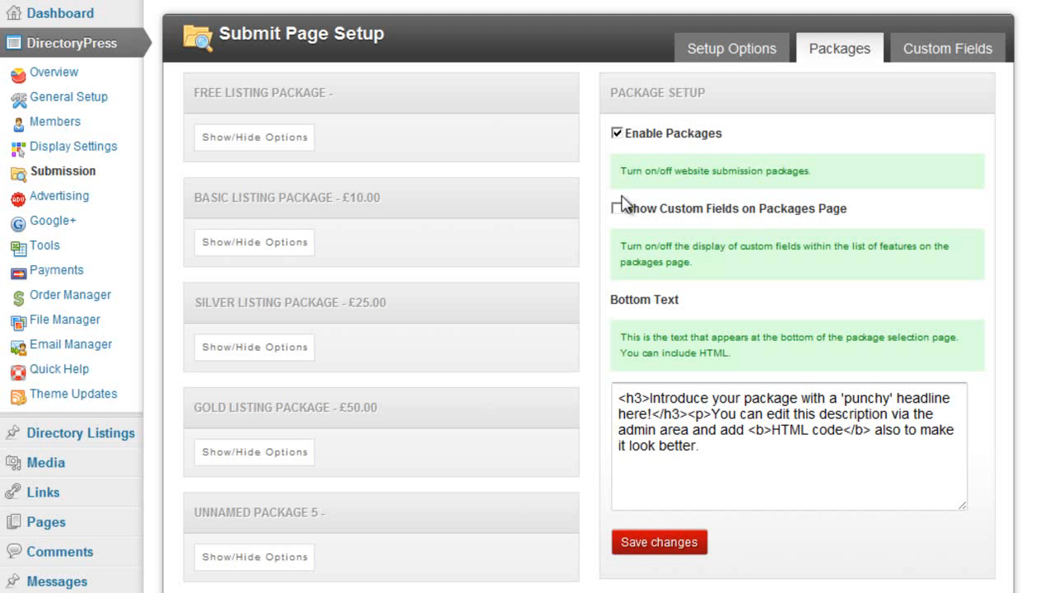
pyautogui.click(672, 535)
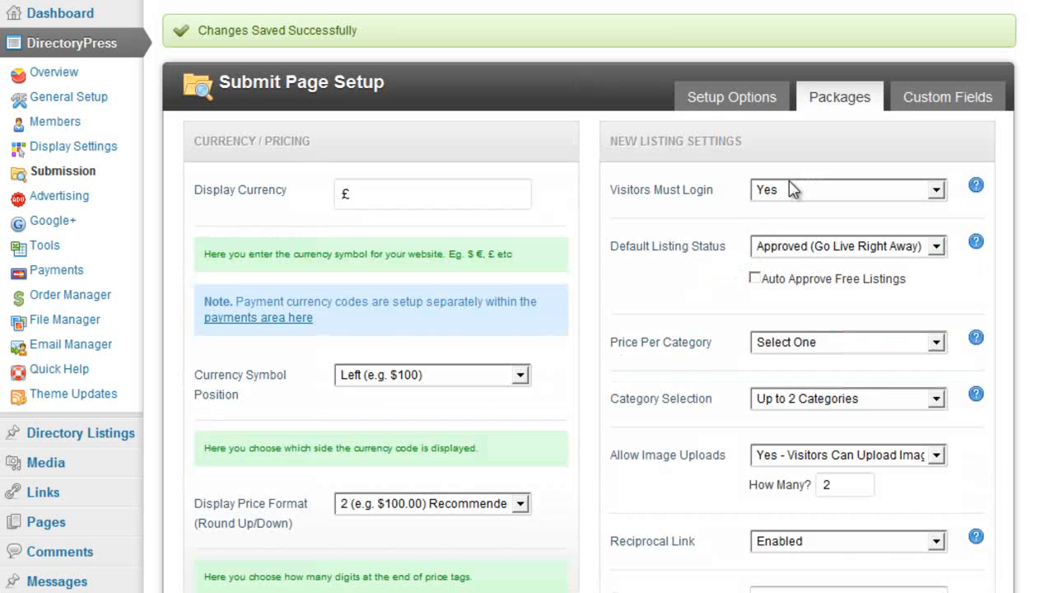
pyautogui.click(851, 96)
# - Review the feature list of each package on the public Listing Packages / Prices page
pyautogui.click(961, 103)
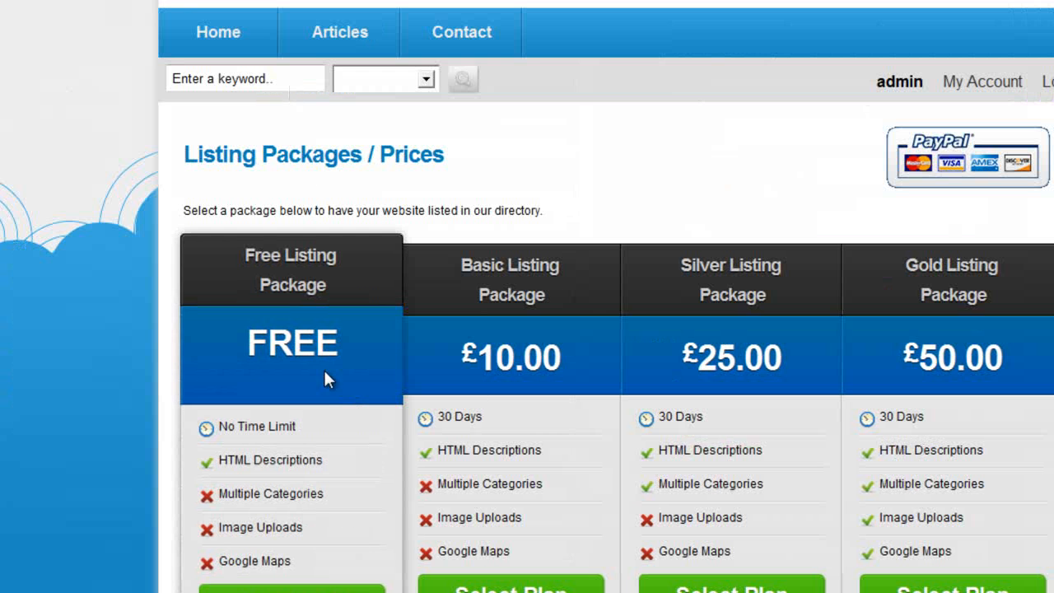
pyautogui.scroll(2, 364, 449)
pyautogui.scroll(-3, 393, 433)
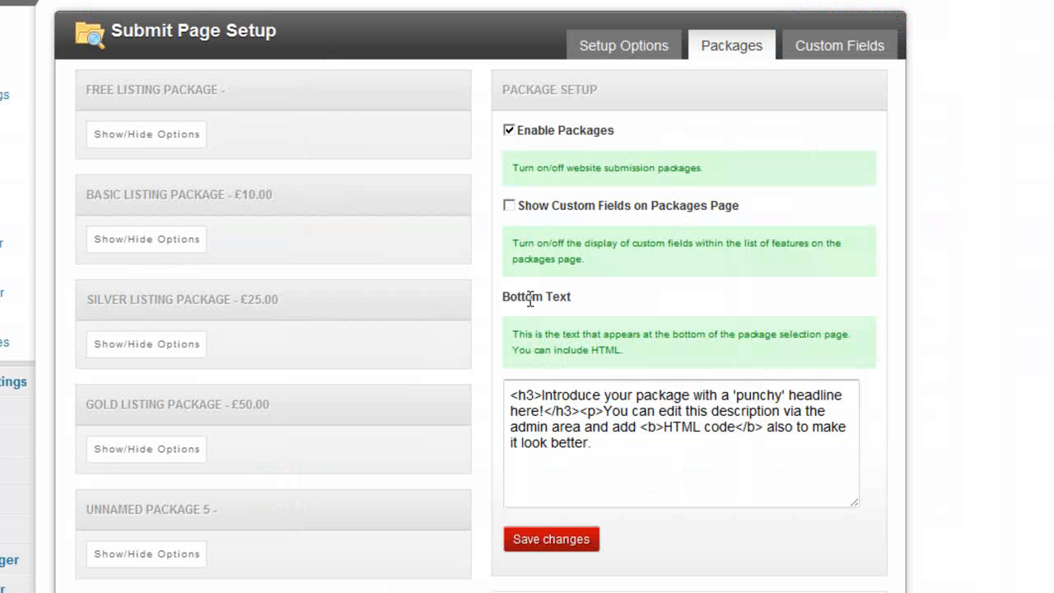
# - Locate the Bottom Text setting and check its text below the plans on the public packages page
pyautogui.click(595, 537)
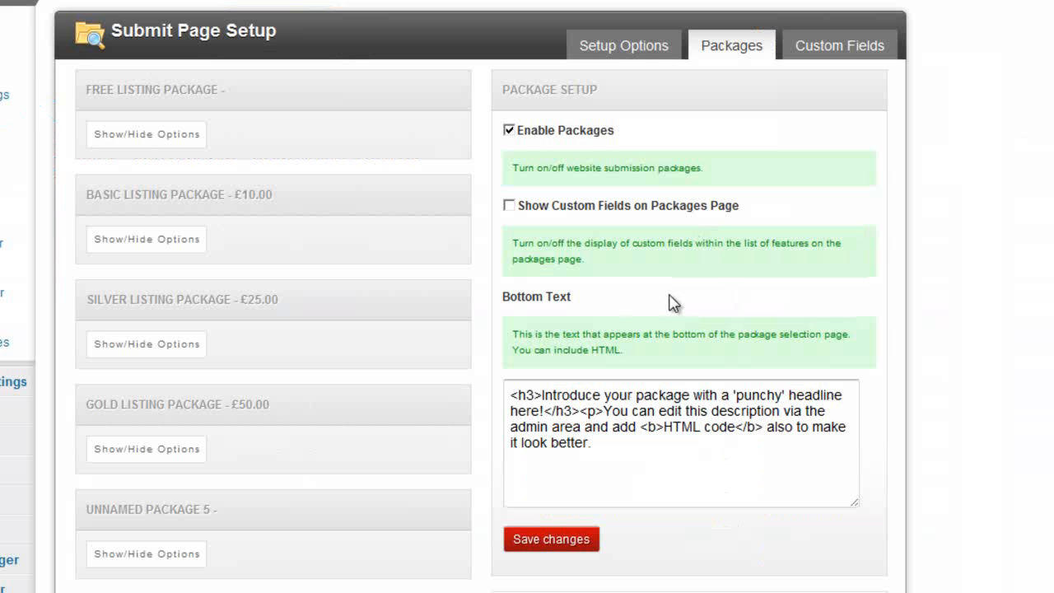
pyautogui.moveTo(563, 298); pyautogui.dragTo(501, 241)
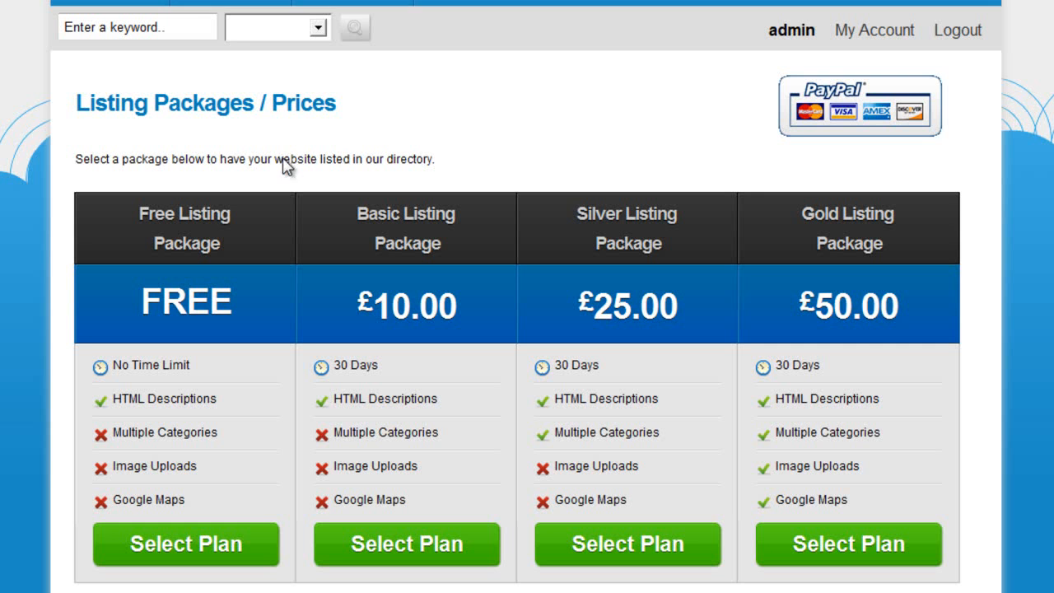
pyautogui.scroll(-3, 289, 206)
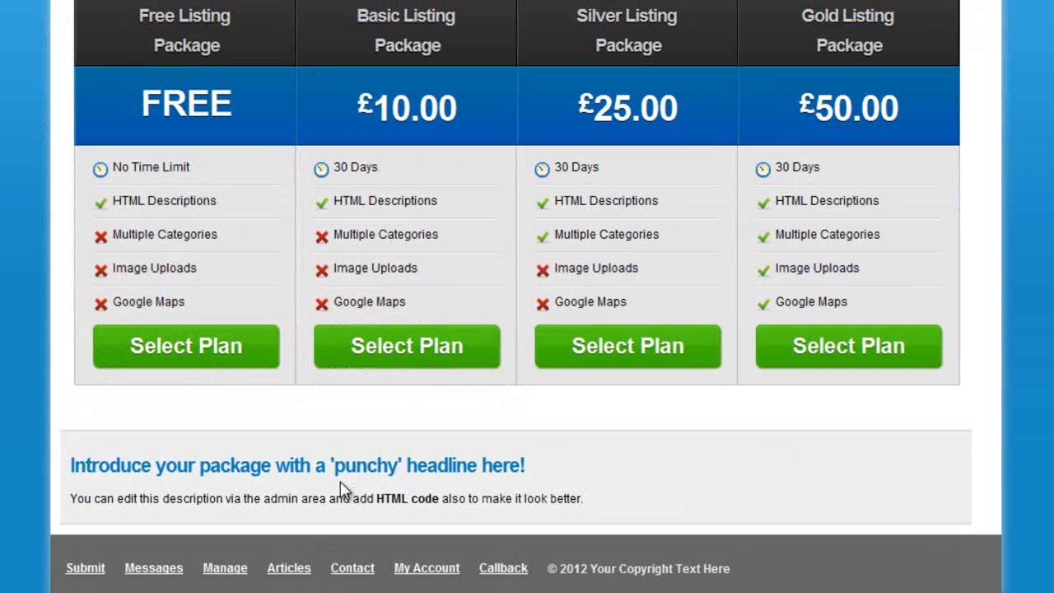
pyautogui.scroll(1, 4, 430)
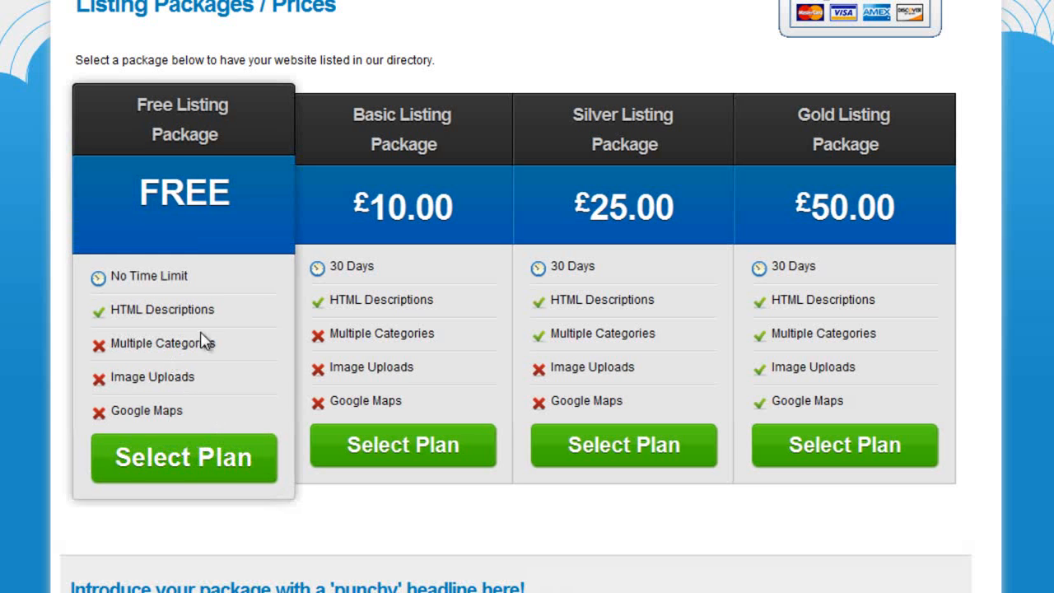
pyautogui.moveTo(342, 282)
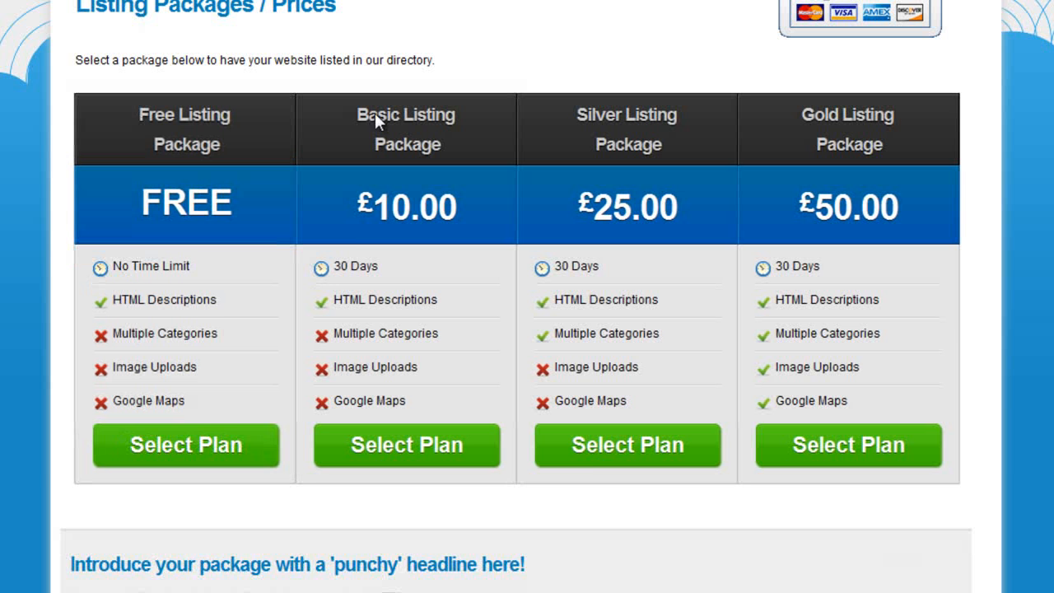
pyautogui.scroll(2, 365, 111)
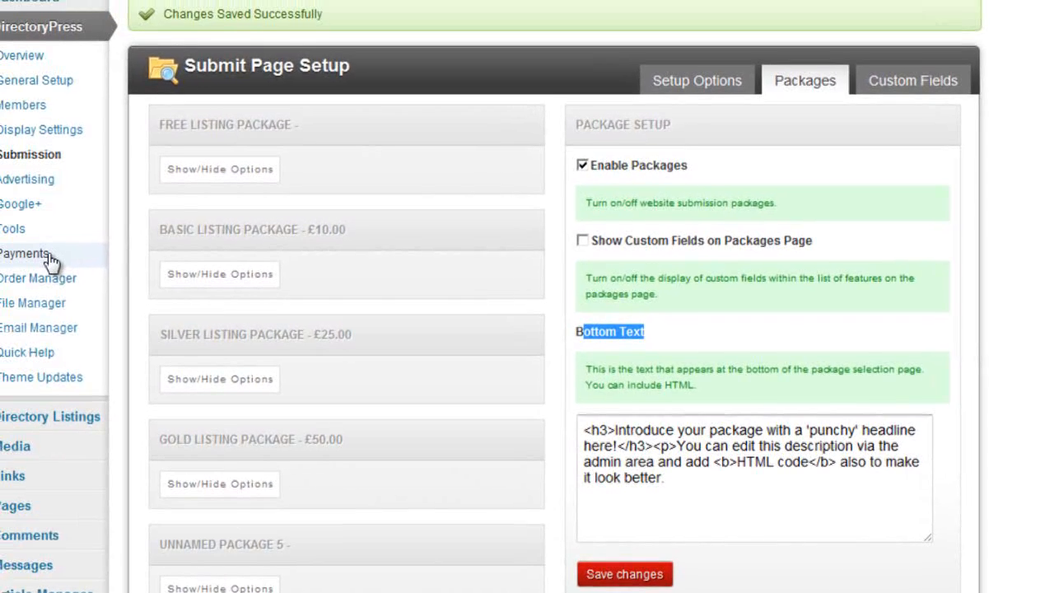
# - Go to the Payment Setup page to view the available gateways, and show and hide its help video
pyautogui.click(51, 256)
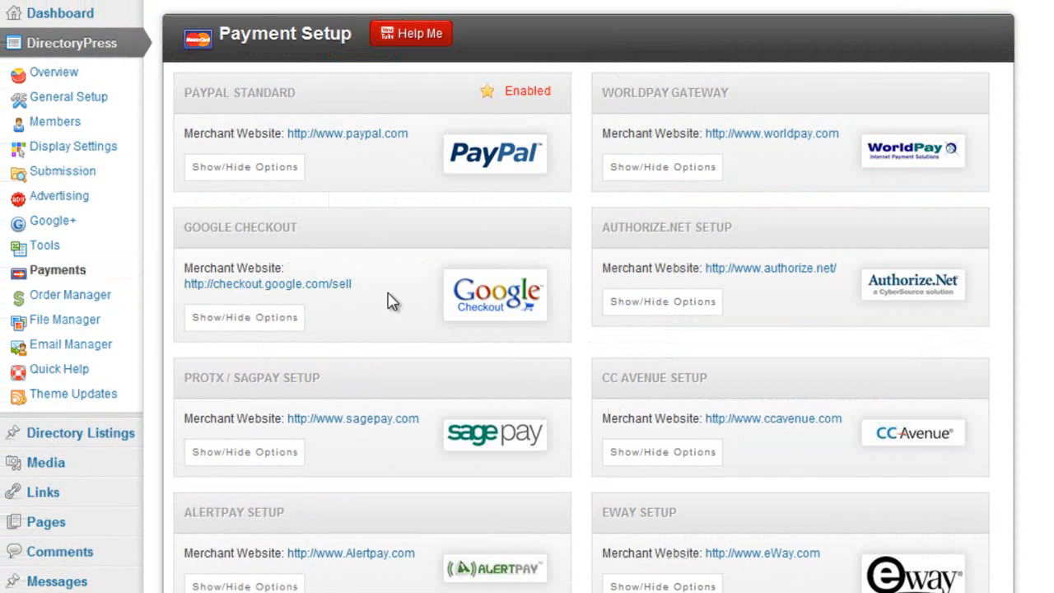
pyautogui.click(412, 41)
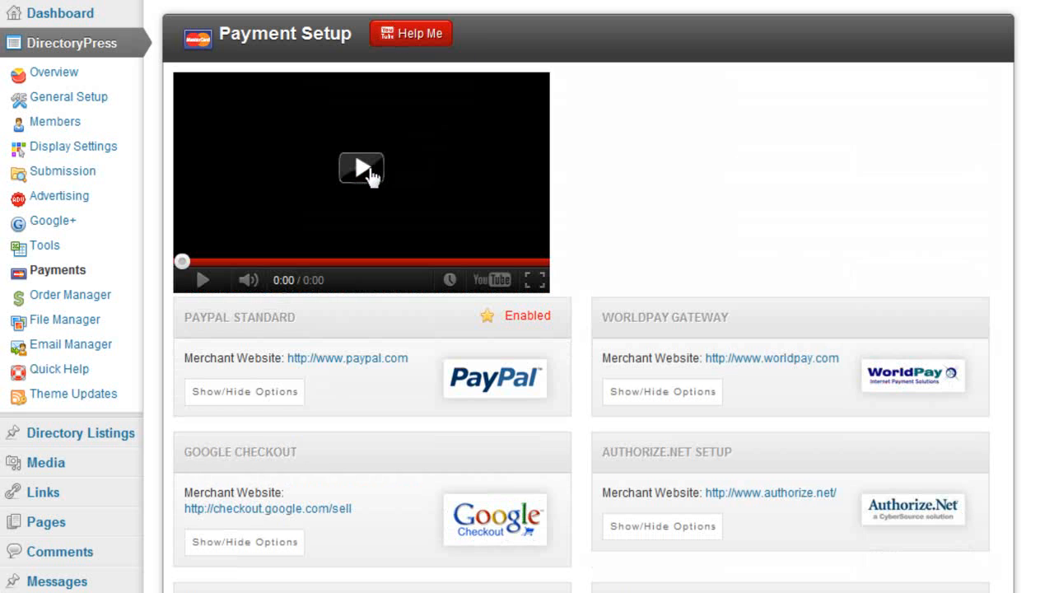
pyautogui.click(418, 38)
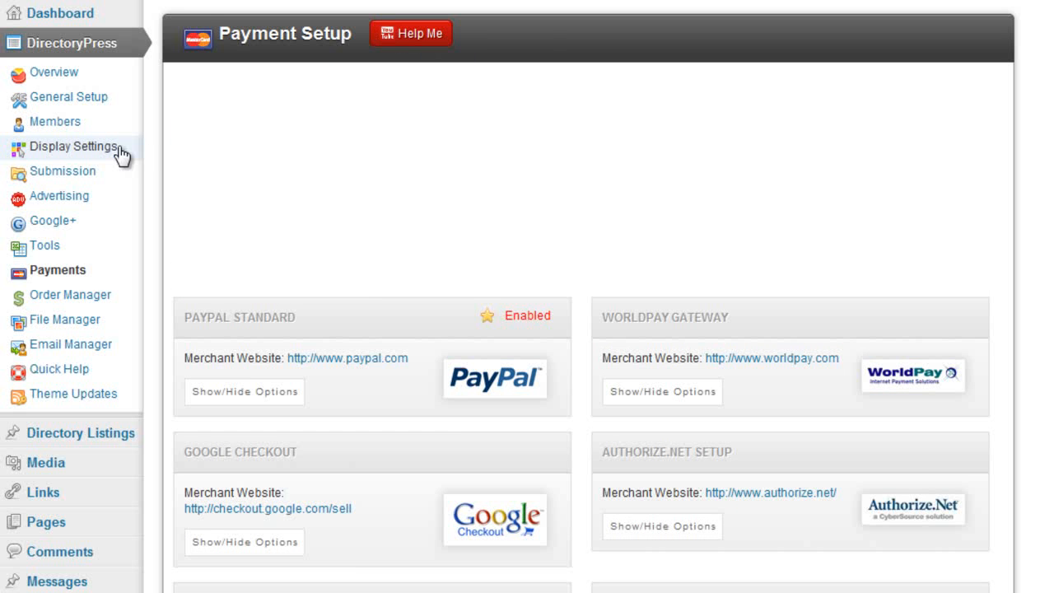